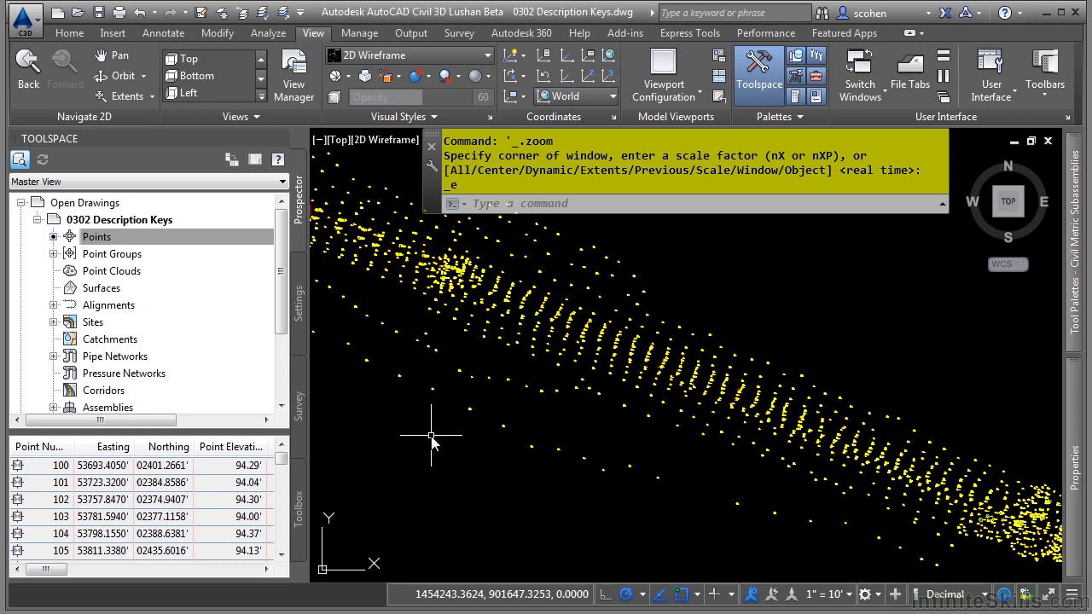
Open the Civil 3D Class description key set from the drawing's point settings for key editing
{"action": "left_click", "coordinate": [299, 312]}
{"action": "left_click", "coordinate": [38, 237]}
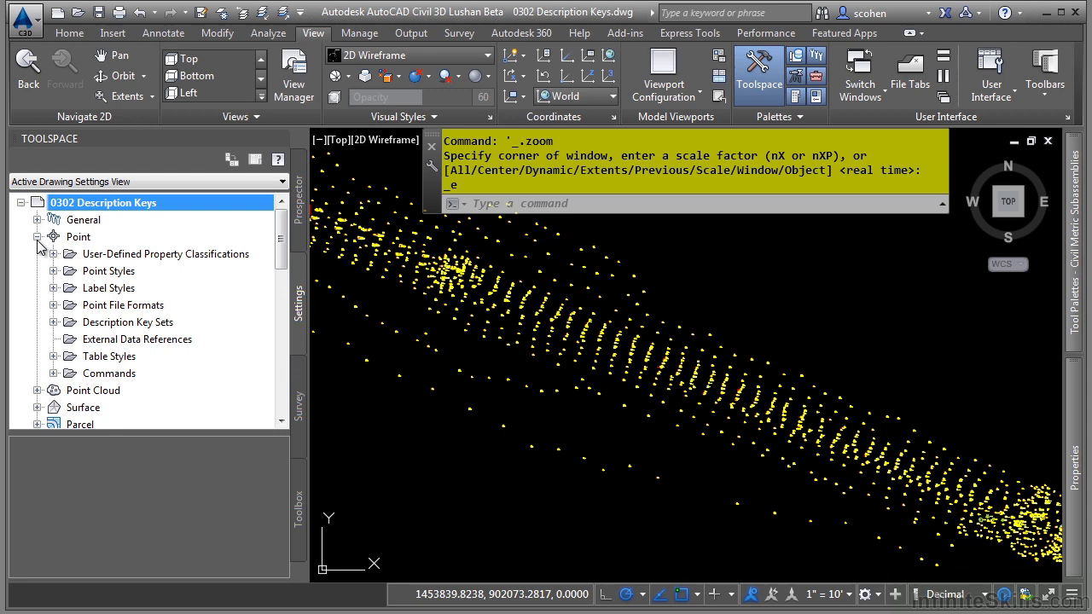
{"action": "left_click", "coordinate": [53, 322]}
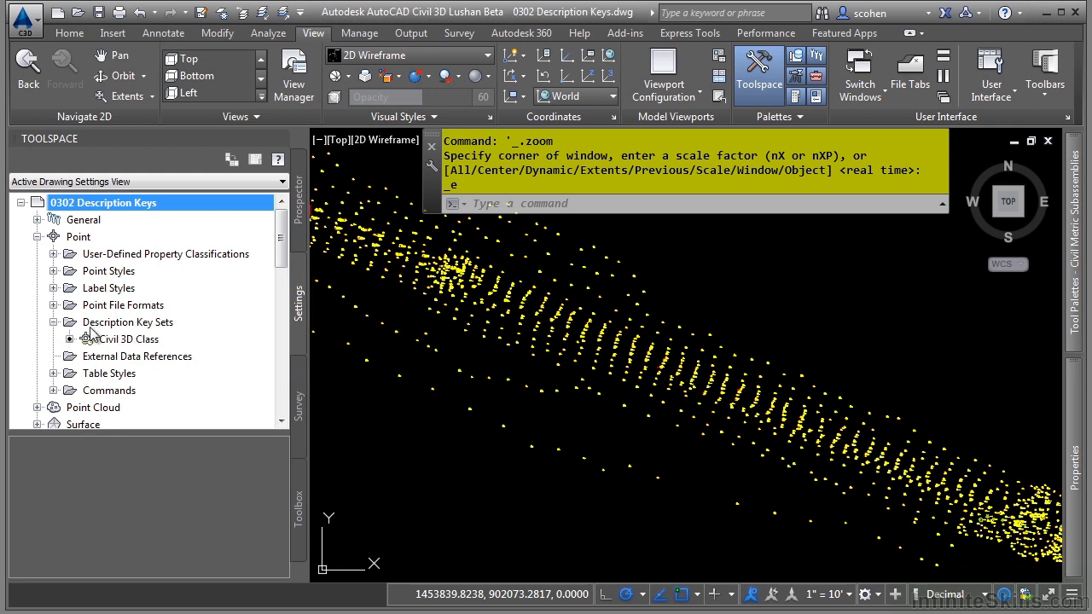
{"action": "left_click", "coordinate": [130, 341]}
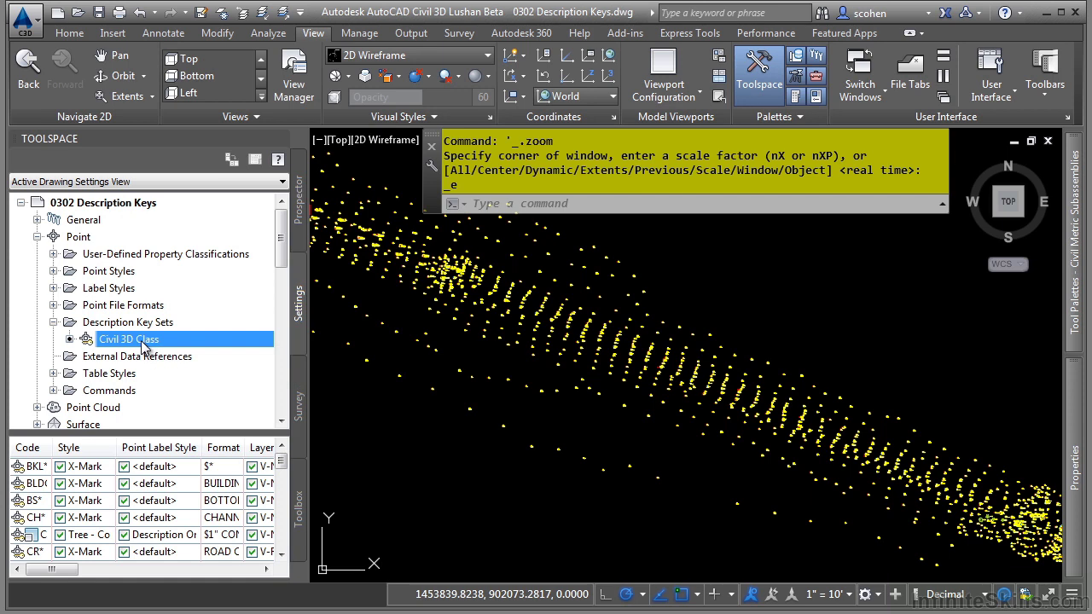
{"action": "right_click", "coordinate": [147, 340]}
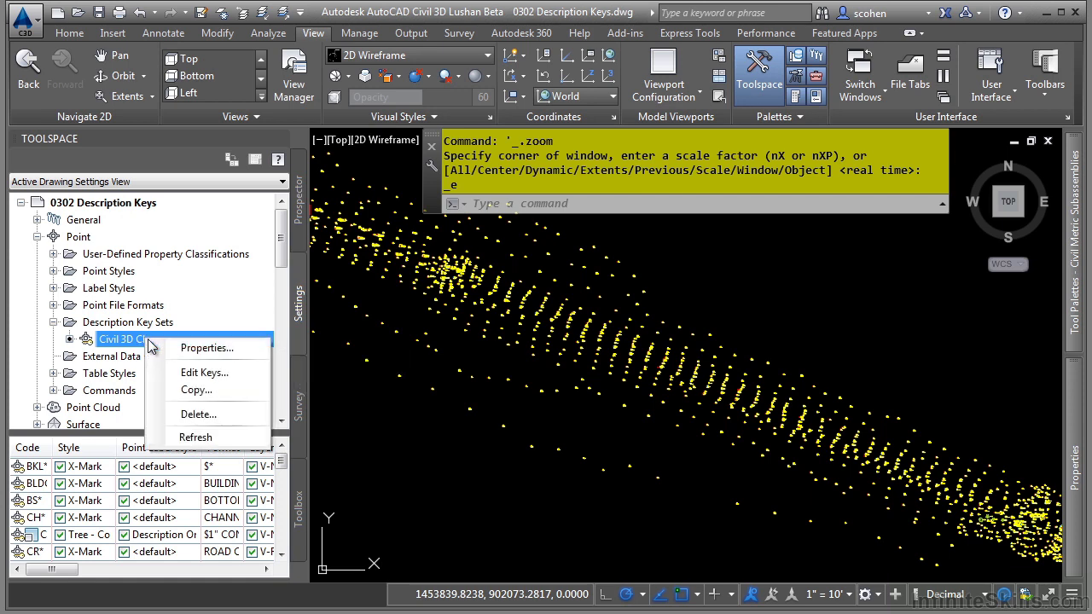
{"action": "left_click", "coordinate": [198, 376]}
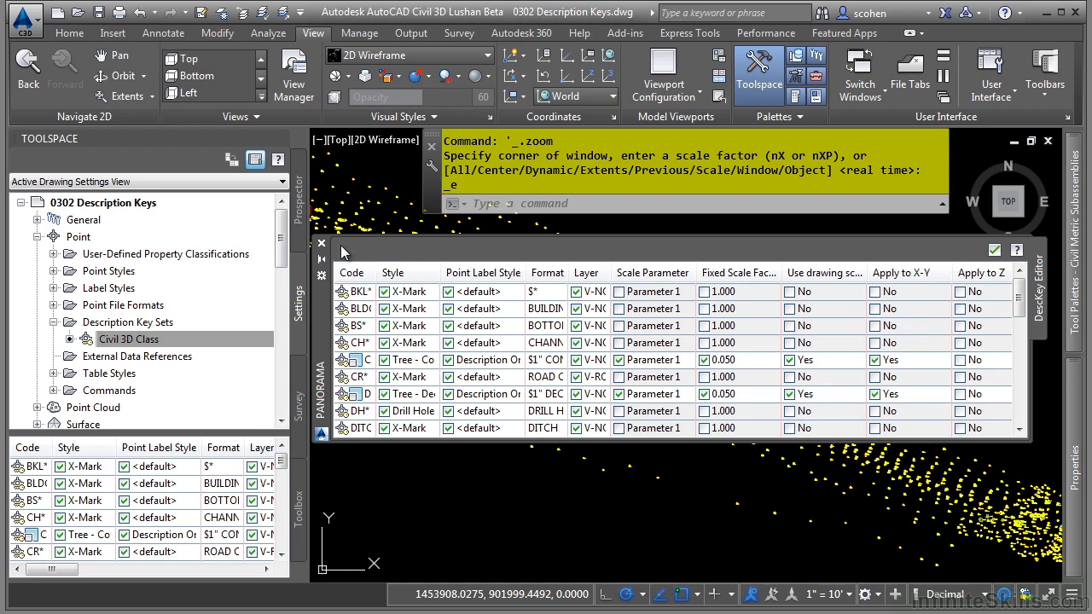
Reposition and enlarge the description key editor, and widen its Code and Style columns so the entries are readable
{"action": "left_click_drag", "start_coordinate": [364, 238], "coordinate": [452, 171]}
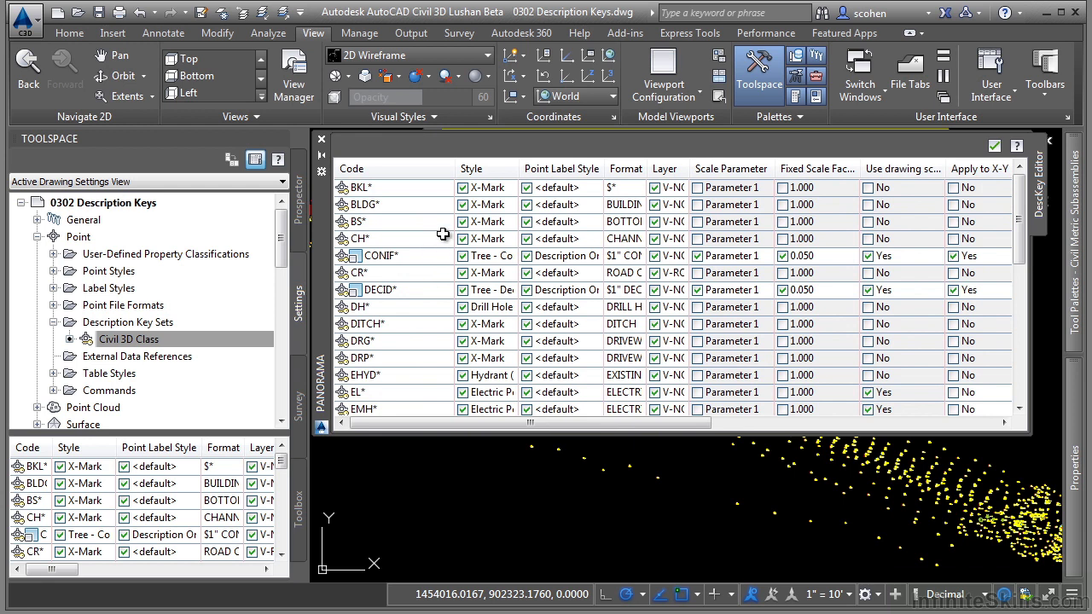
{"action": "mouse_move", "coordinate": [443, 235]}
{"action": "mouse_move", "coordinate": [401, 247]}
{"action": "left_click_drag", "start_coordinate": [520, 168], "coordinate": [549, 168]}
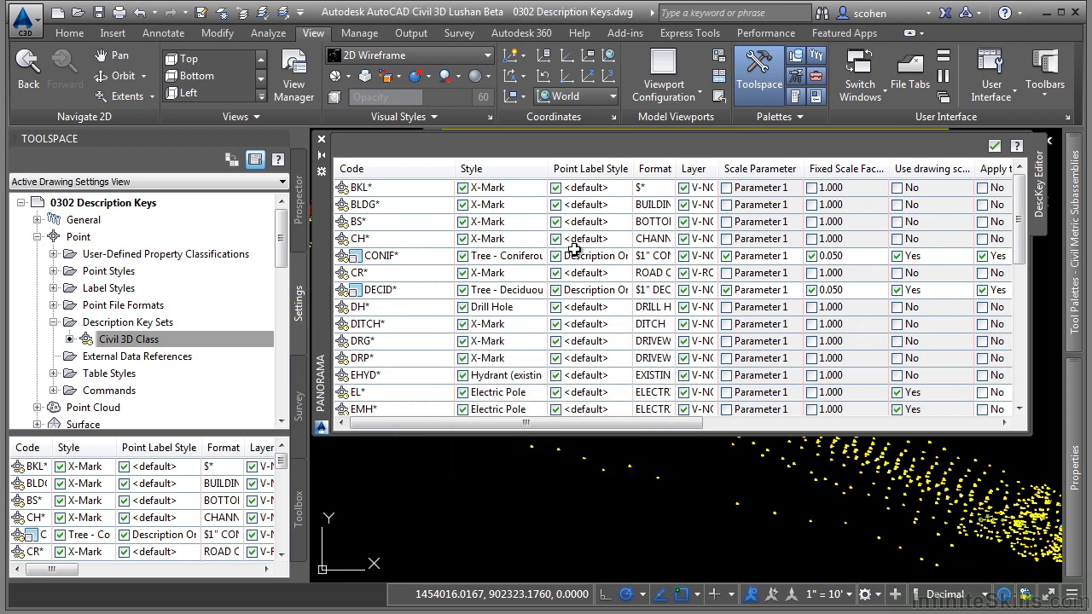
Examine the point styles available for the CH* key, leaving its style assignment as it is
{"action": "left_click", "coordinate": [527, 244]}
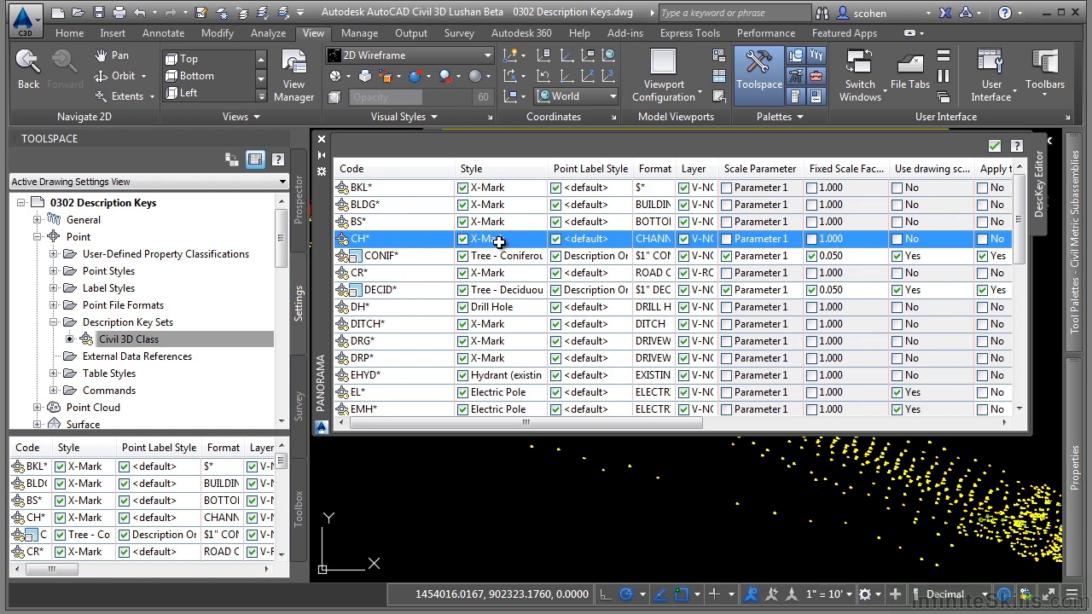
{"action": "left_click", "coordinate": [502, 244]}
{"action": "left_click", "coordinate": [550, 357]}
{"action": "scroll", "coordinate": [602, 421], "scroll_direction": "up", "scroll_amount": 3}
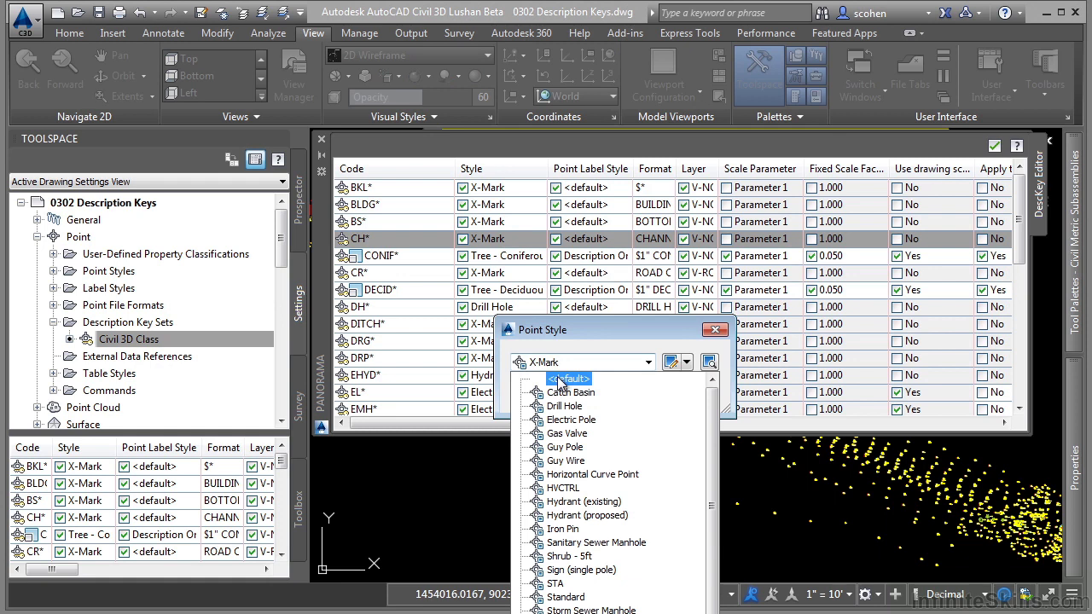
{"action": "left_click", "coordinate": [574, 380]}
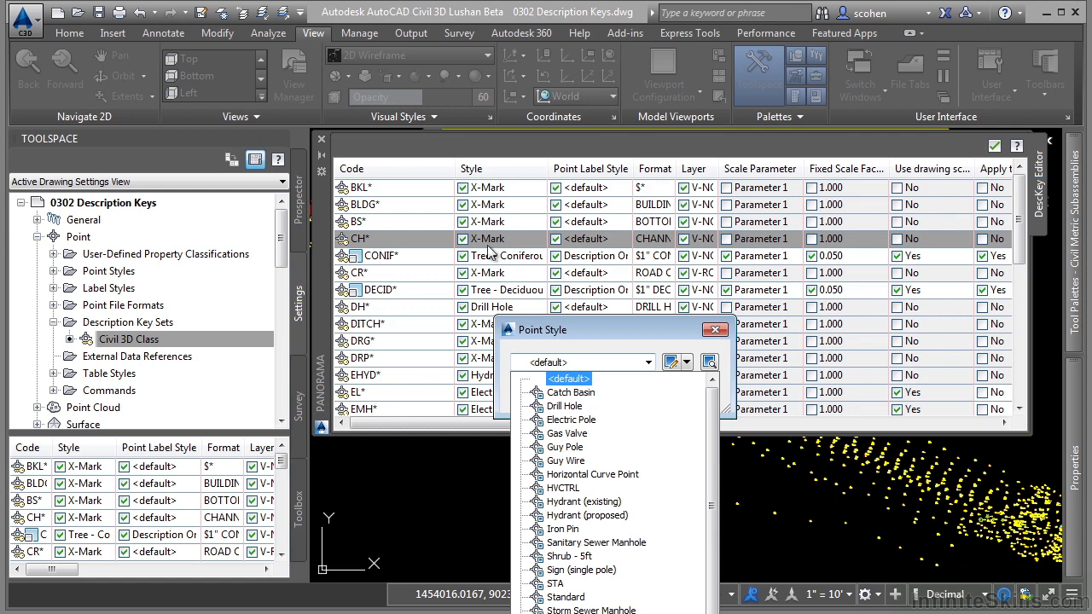
{"action": "left_click", "coordinate": [610, 329]}
{"action": "key", "text": "Return"}
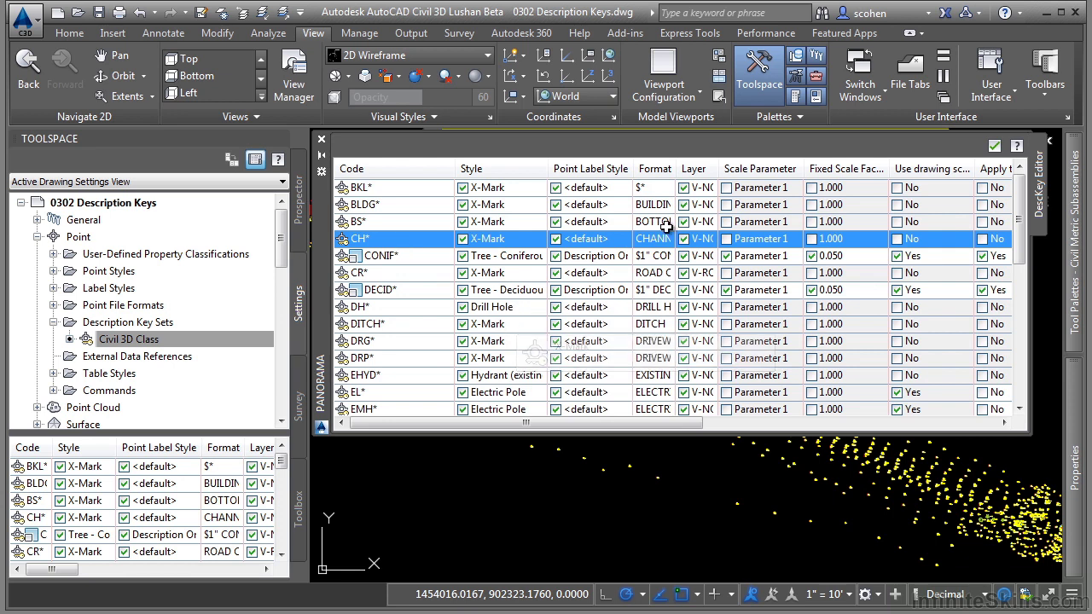
Widen the Format column to show the full format text of each description key
{"action": "left_click_drag", "start_coordinate": [677, 169], "coordinate": [784, 168]}
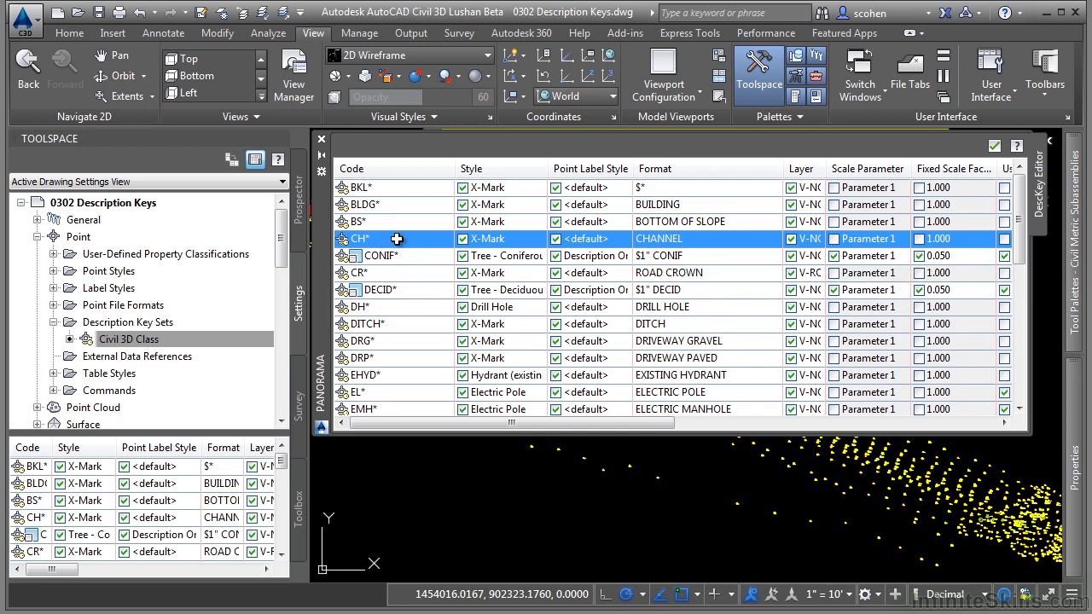
{"action": "mouse_move", "coordinate": [390, 282]}
{"action": "mouse_move", "coordinate": [401, 305]}
Add a new description key to the set and give it the code COMB*
{"action": "right_click", "coordinate": [382, 249]}
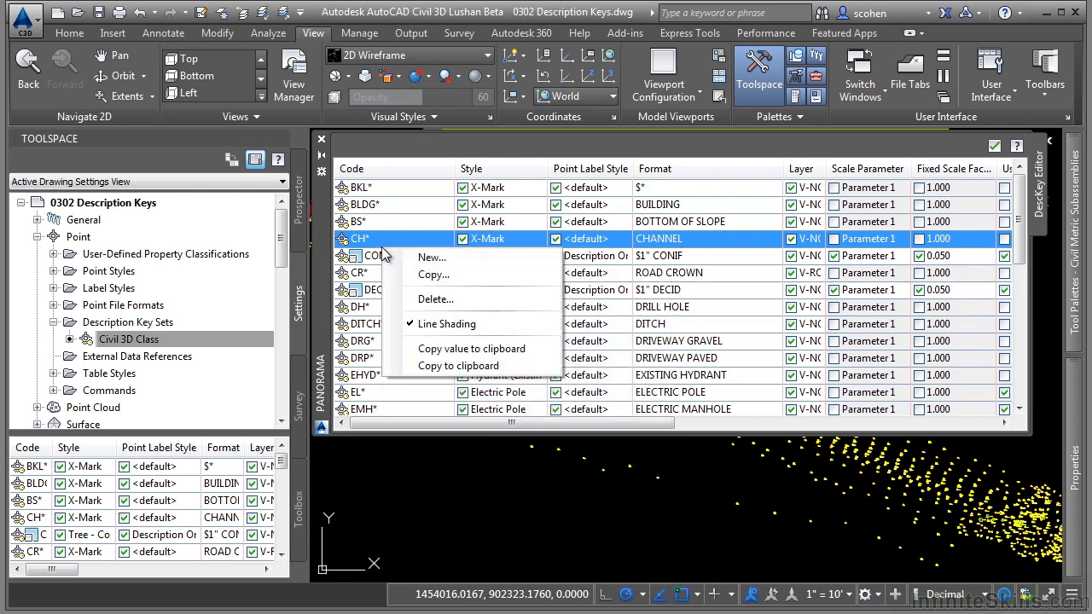
{"action": "left_click", "coordinate": [455, 260]}
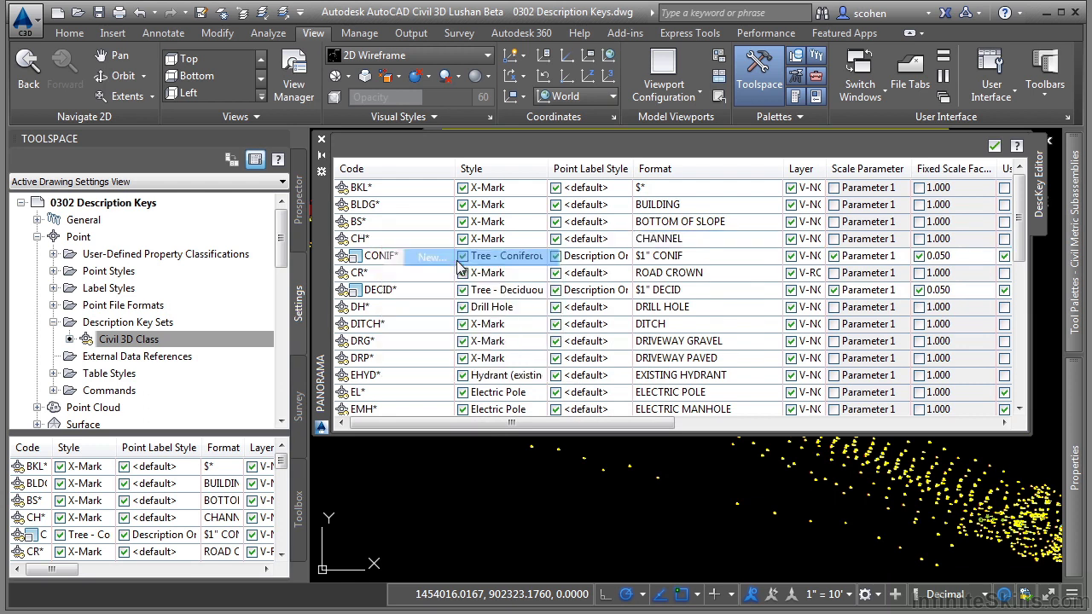
{"action": "scroll", "coordinate": [410, 318], "scroll_direction": "down", "scroll_amount": 1}
{"action": "scroll", "coordinate": [410, 317], "scroll_direction": "down", "scroll_amount": 7}
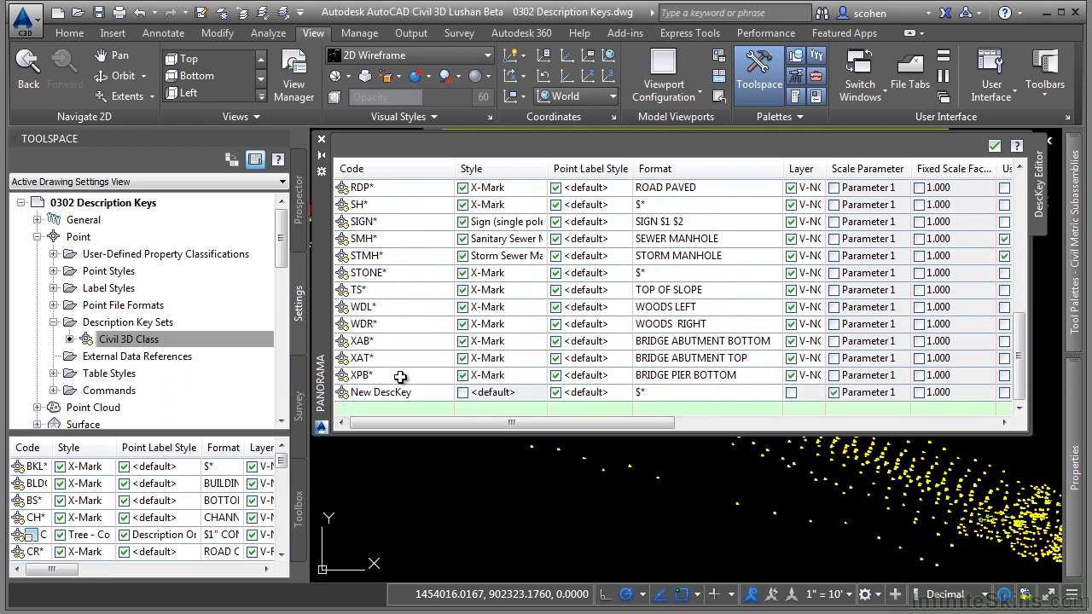
{"action": "double_click", "coordinate": [426, 391]}
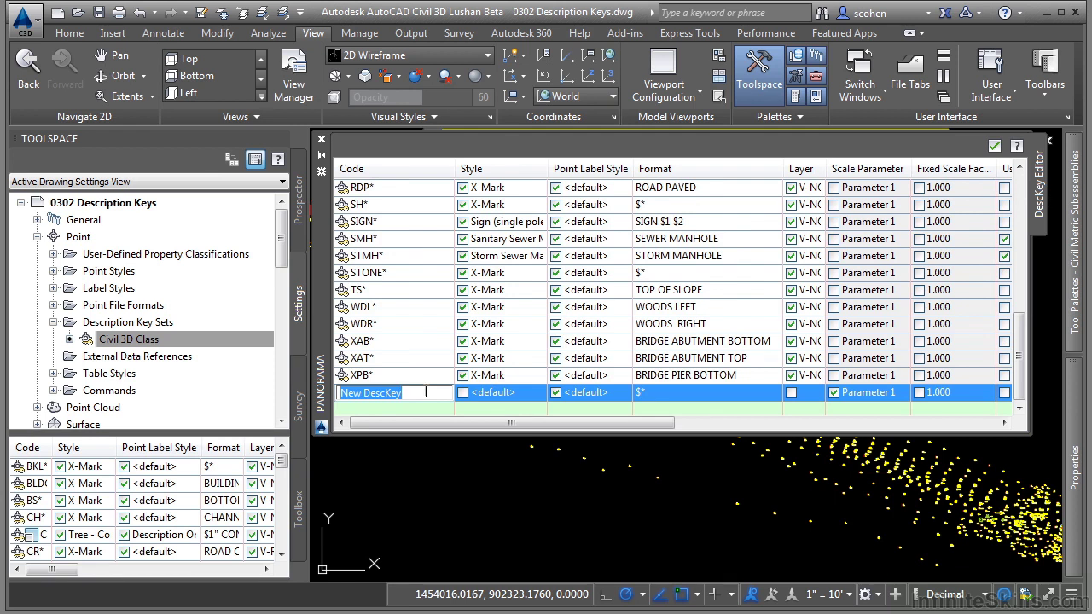
{"action": "type", "text": "COM"}
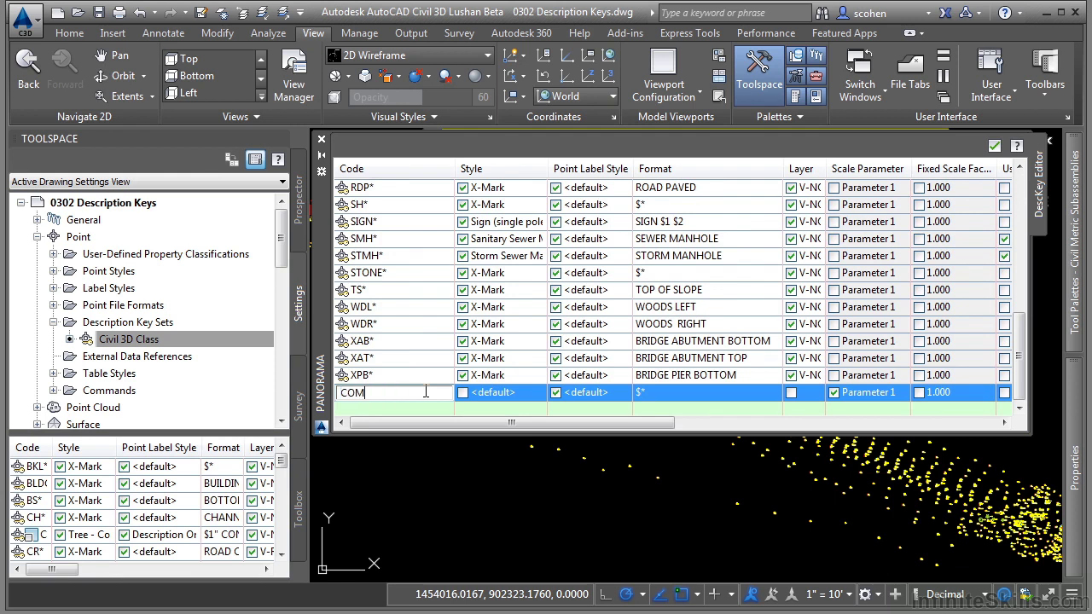
{"action": "type", "text": "B*"}
{"action": "key", "text": "Return"}
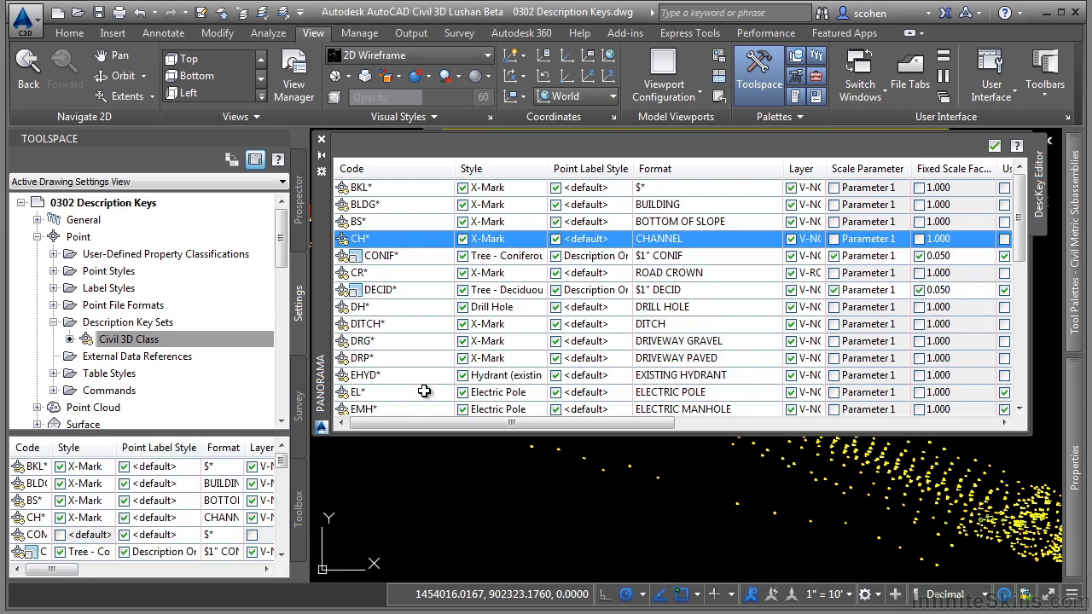
Sort the description keys by code in ascending order
{"action": "left_click", "coordinate": [397, 172]}
{"action": "left_click", "coordinate": [400, 170]}
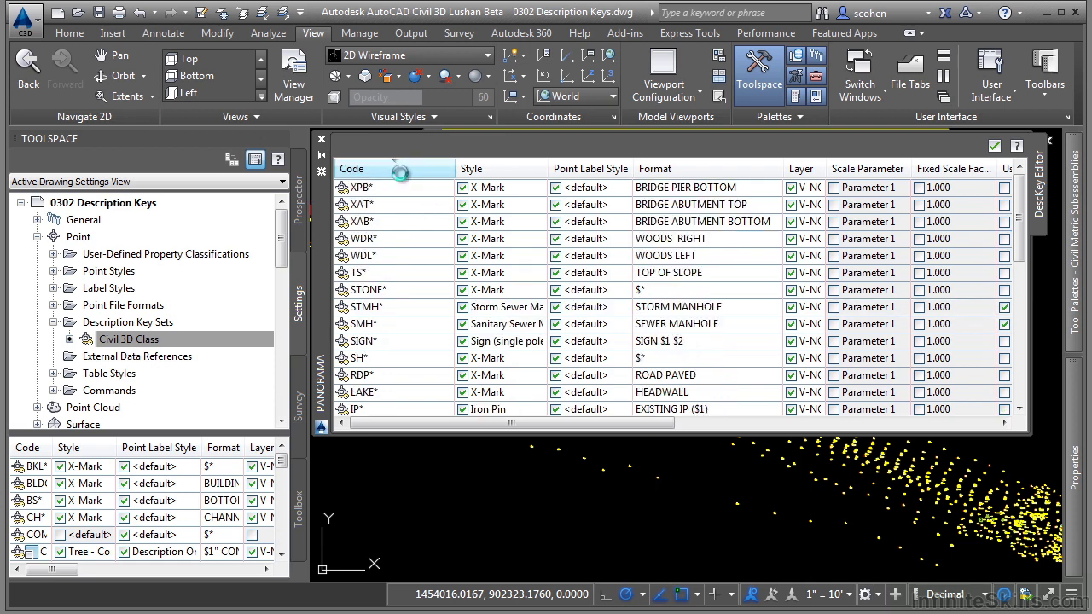
{"action": "left_click", "coordinate": [400, 169]}
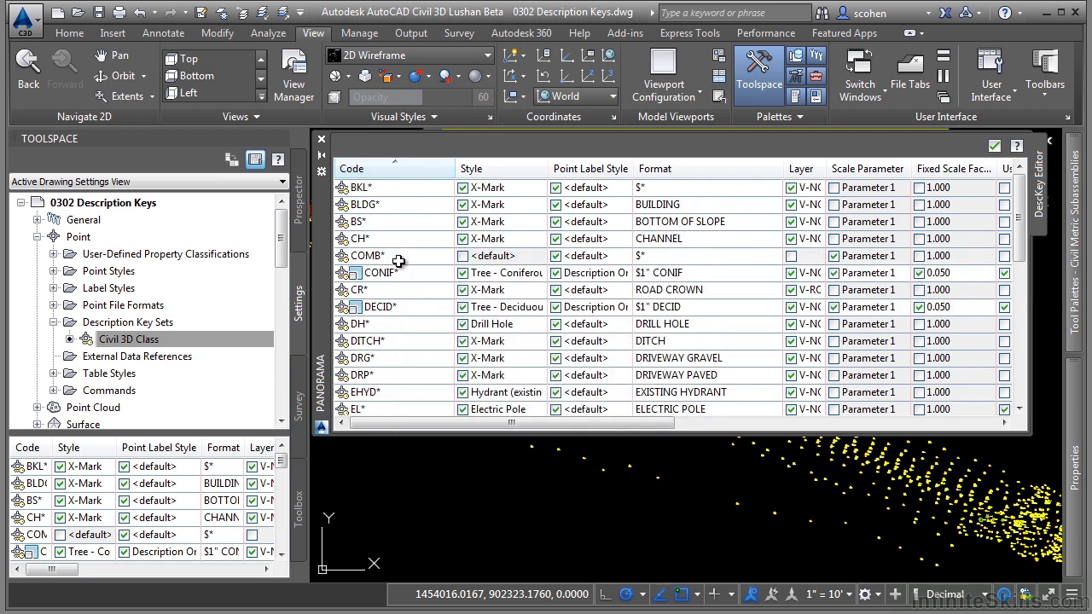
Enable the point style override for the COMB* key and assign it the Utility Pole style
{"action": "left_click", "coordinate": [463, 256]}
{"action": "left_click", "coordinate": [484, 256]}
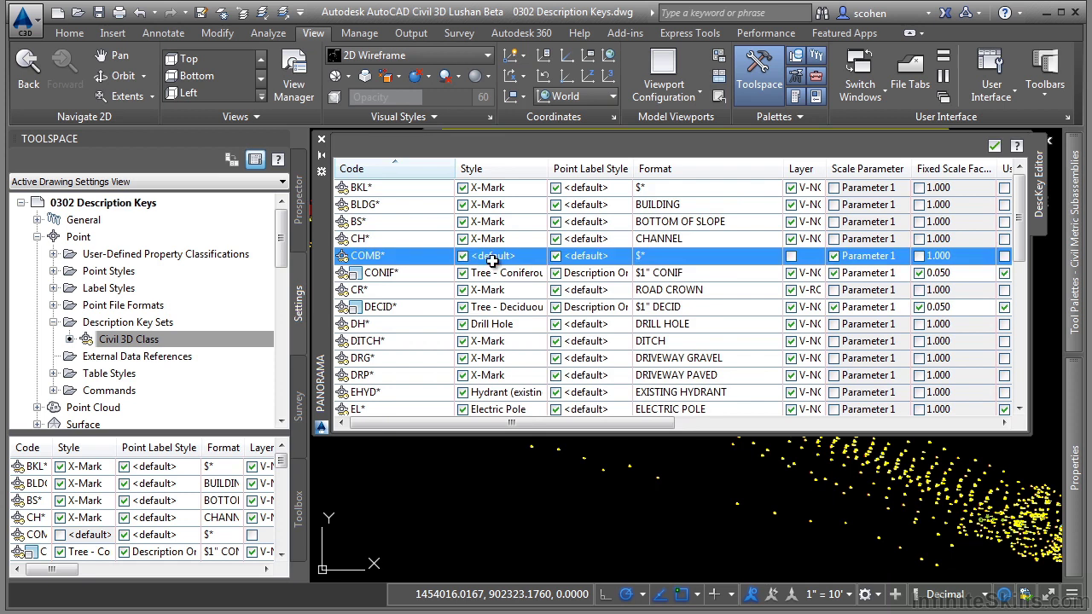
{"action": "left_click", "coordinate": [518, 261]}
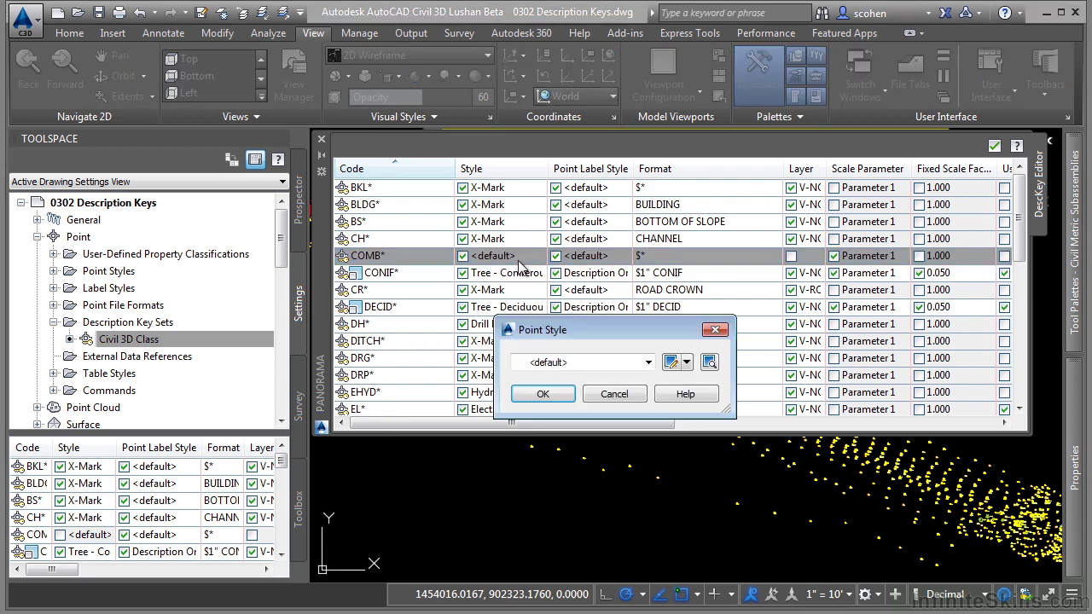
{"action": "left_click_drag", "start_coordinate": [563, 324], "coordinate": [532, 248]}
{"action": "left_click", "coordinate": [617, 288]}
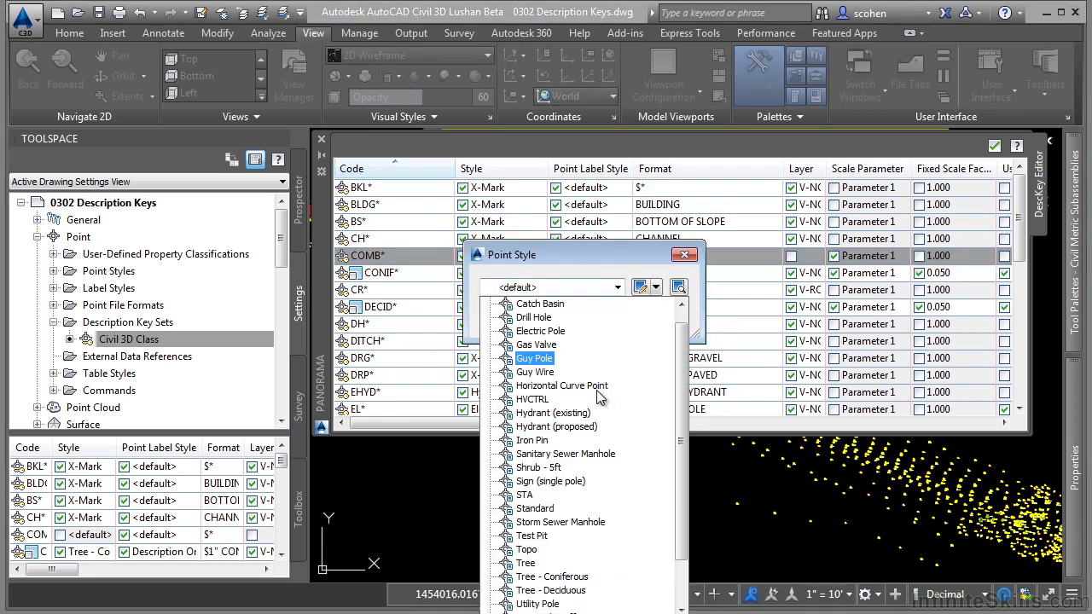
{"action": "scroll", "coordinate": [546, 512], "scroll_direction": "down", "scroll_amount": 1}
{"action": "left_click", "coordinate": [546, 553]}
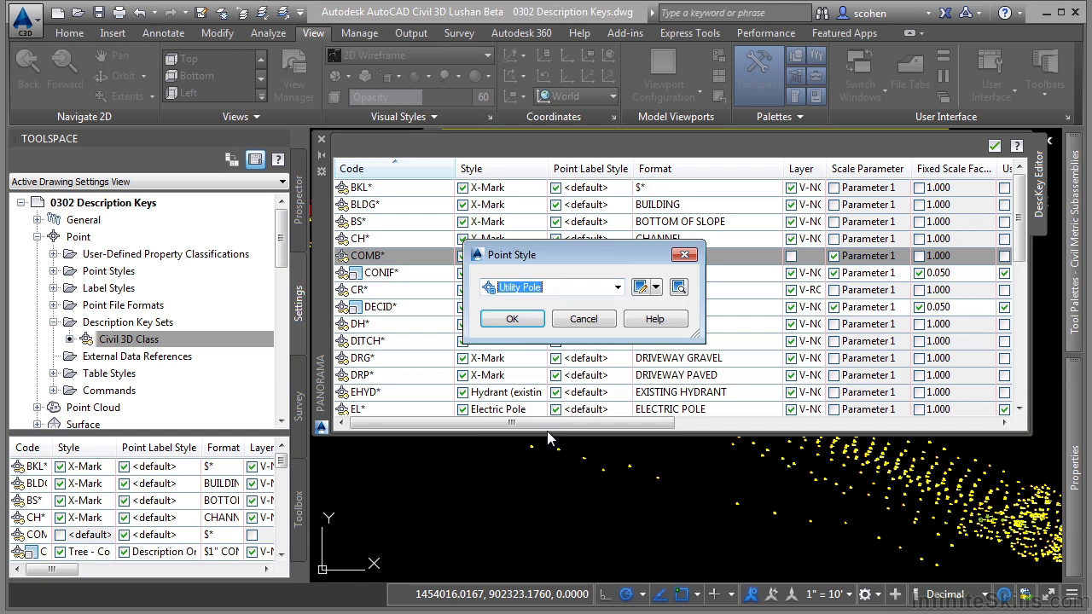
{"action": "left_click", "coordinate": [512, 319]}
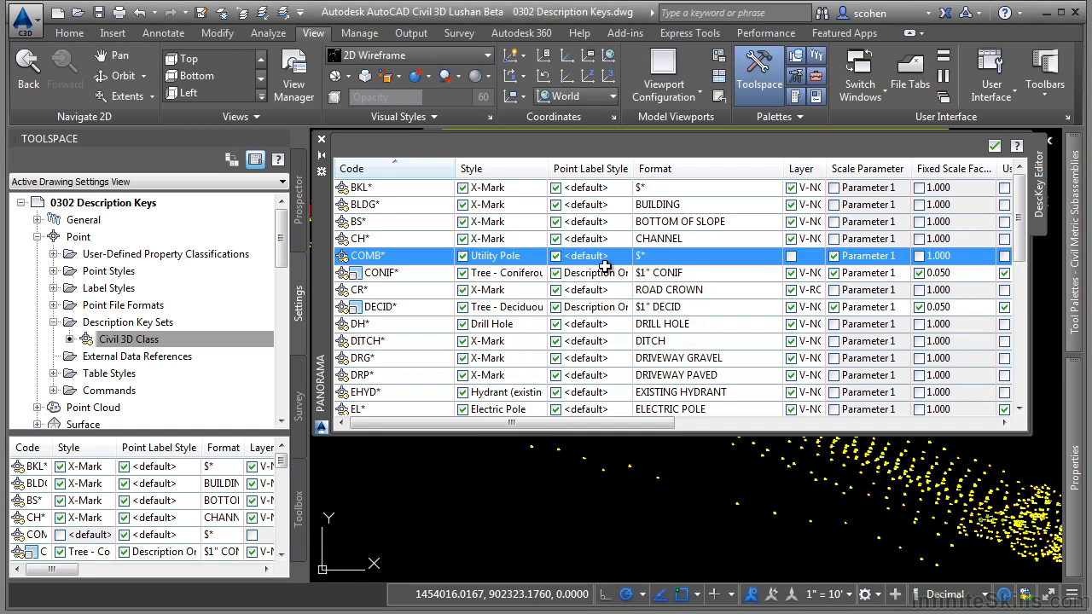
Set the COMB* key's format to COMBO POLE #($1)
{"action": "left_click", "coordinate": [676, 257]}
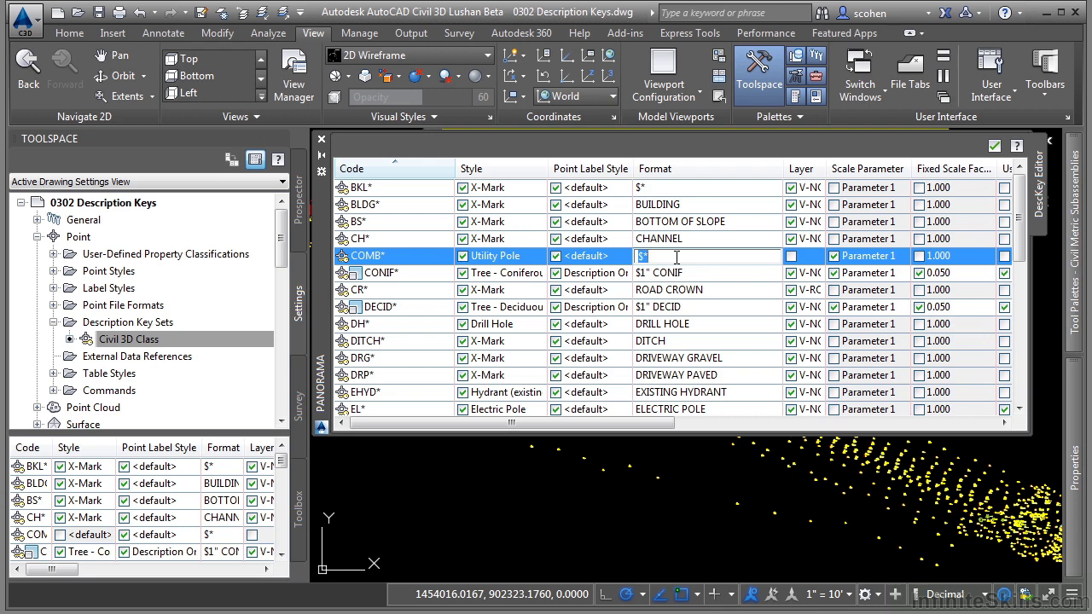
{"action": "type", "text": "COMBO POLE #($1)$2"}
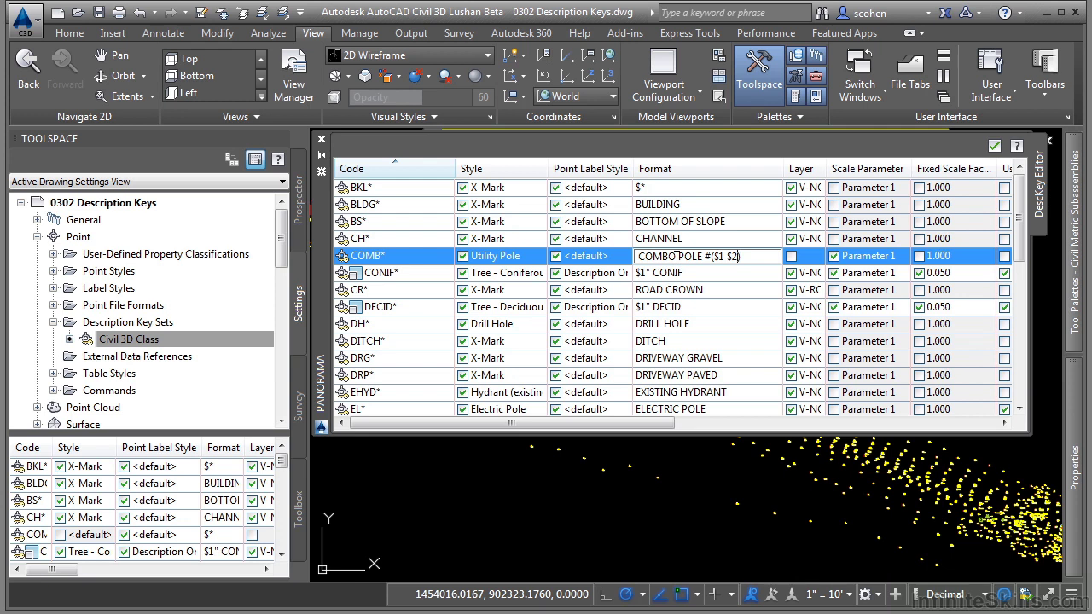
{"action": "key", "text": "BackSpace"}
{"action": "key", "text": "BackSpace"}
{"action": "key", "text": "BackSpace"}
{"action": "key", "text": "Return"}
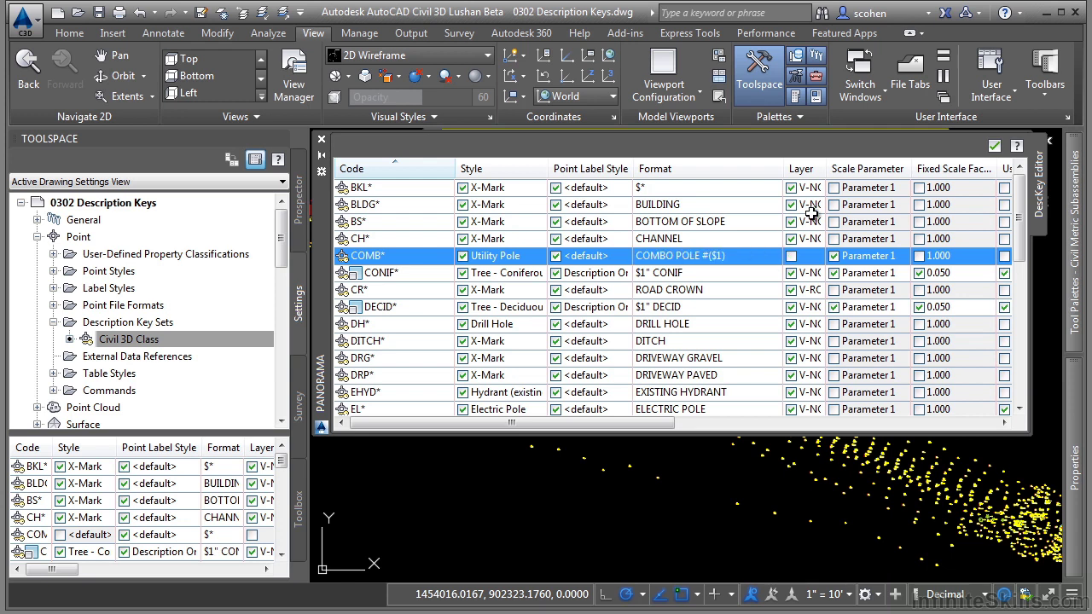
Widen the description key layer column and assign the V-NODE-POLE layer to the COMB* key
{"action": "left_click_drag", "start_coordinate": [826, 169], "coordinate": [928, 186]}
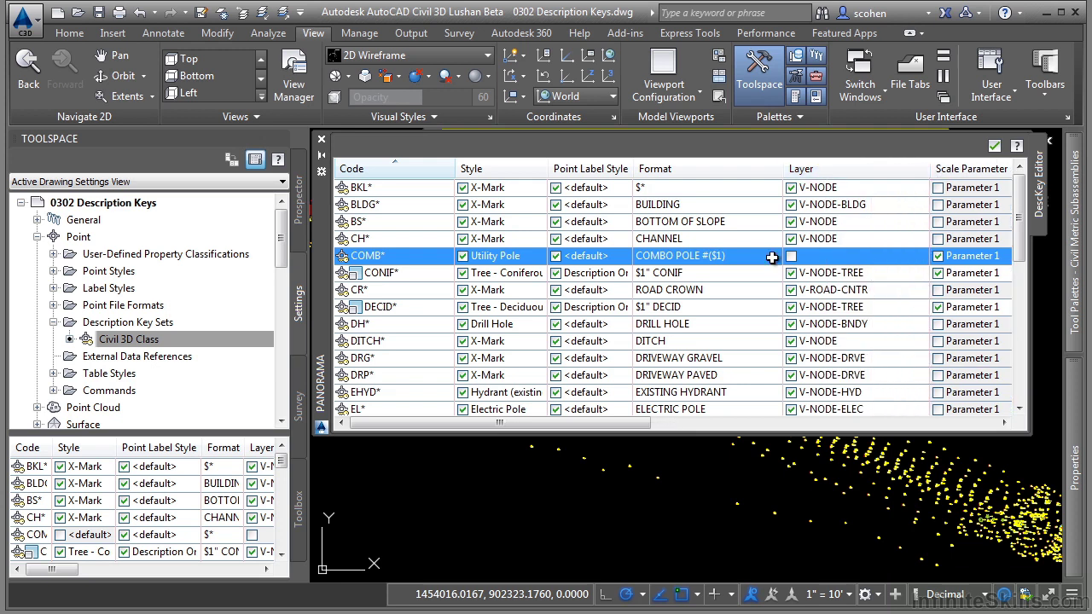
{"action": "left_click", "coordinate": [855, 261]}
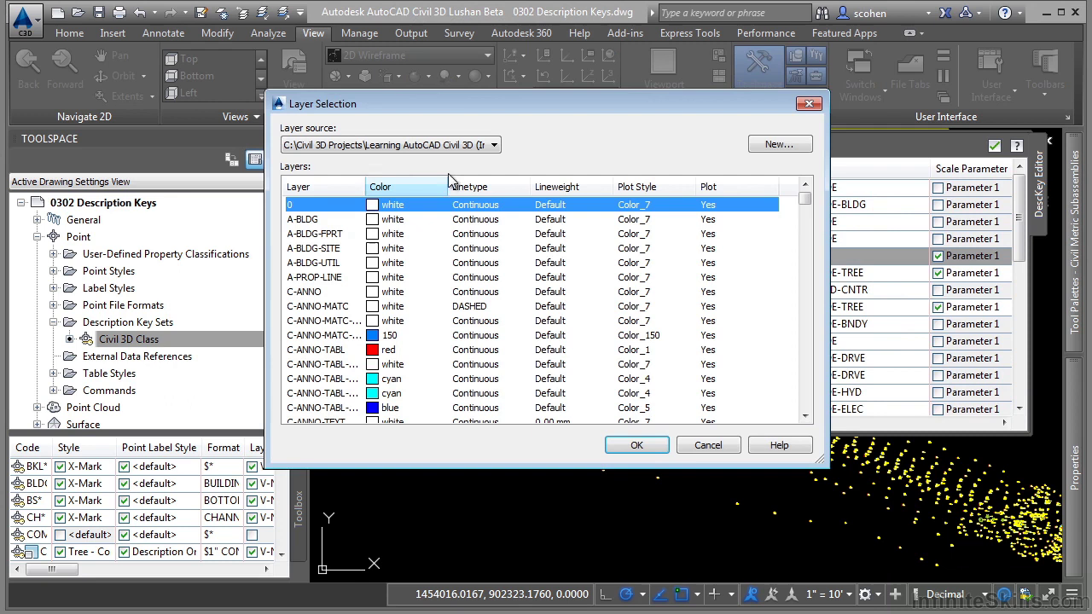
{"action": "left_click", "coordinate": [313, 321]}
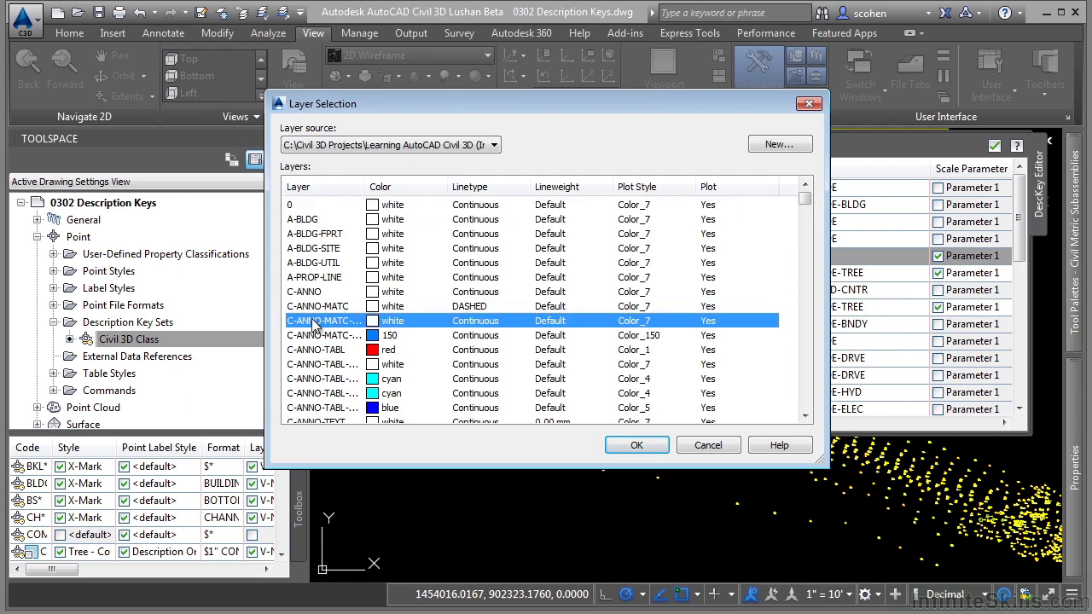
{"action": "key", "text": "v"}
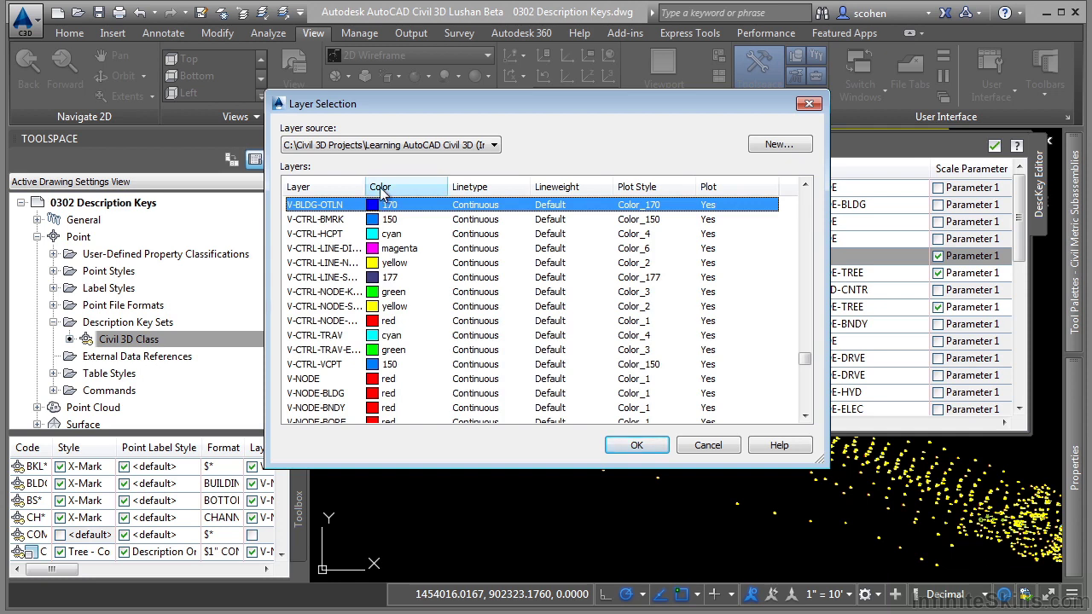
{"action": "left_click_drag", "start_coordinate": [365, 186], "coordinate": [413, 186]}
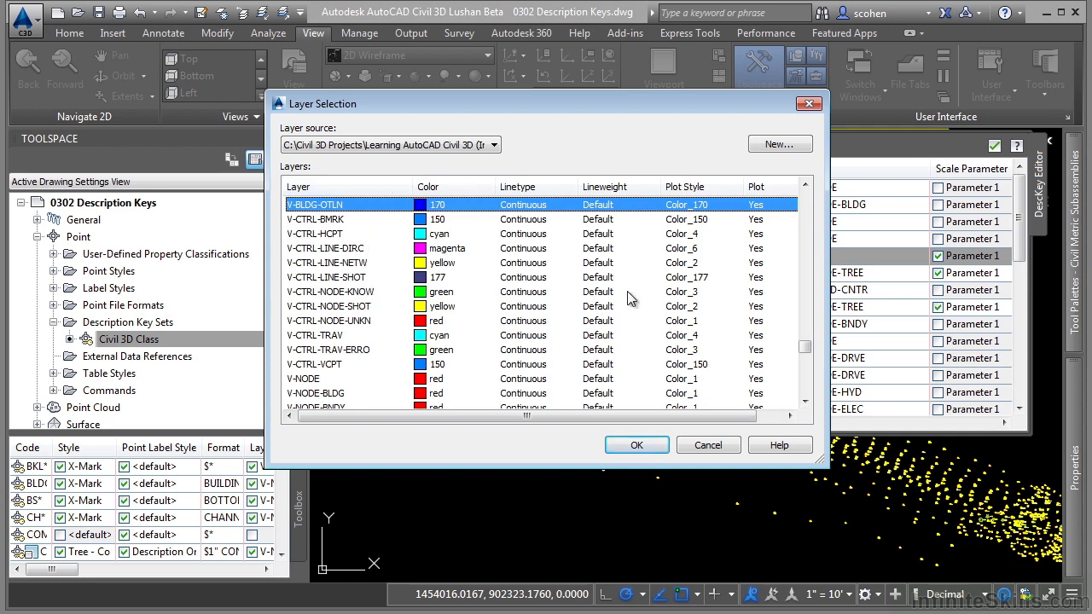
{"action": "left_click", "coordinate": [356, 322]}
{"action": "scroll", "coordinate": [357, 324], "scroll_direction": "down", "scroll_amount": 2}
{"action": "scroll", "coordinate": [356, 329], "scroll_direction": "down", "scroll_amount": 4}
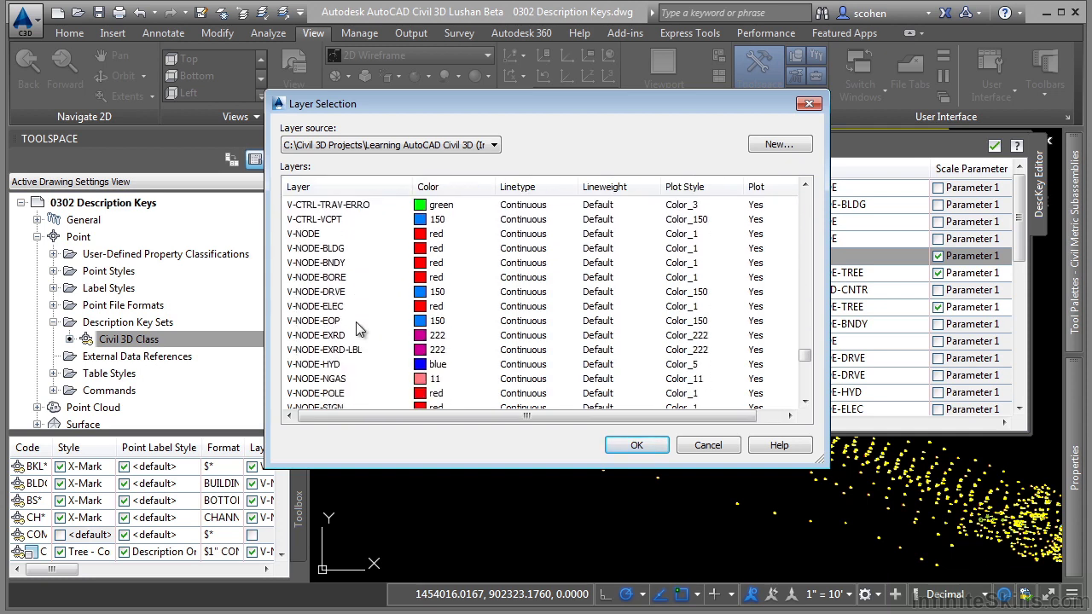
{"action": "left_click", "coordinate": [345, 291]}
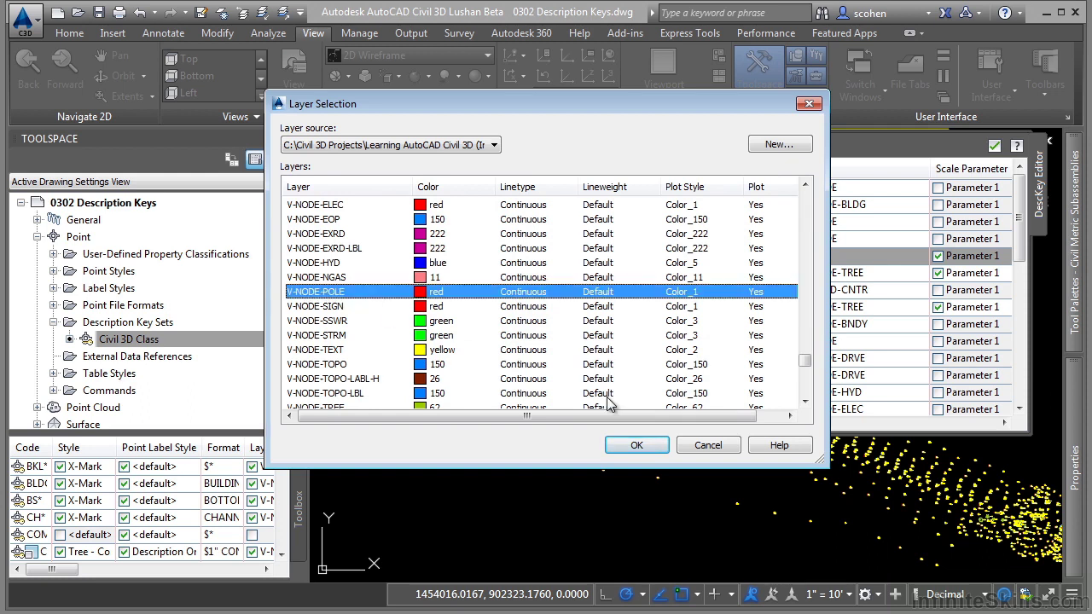
{"action": "left_click", "coordinate": [636, 446]}
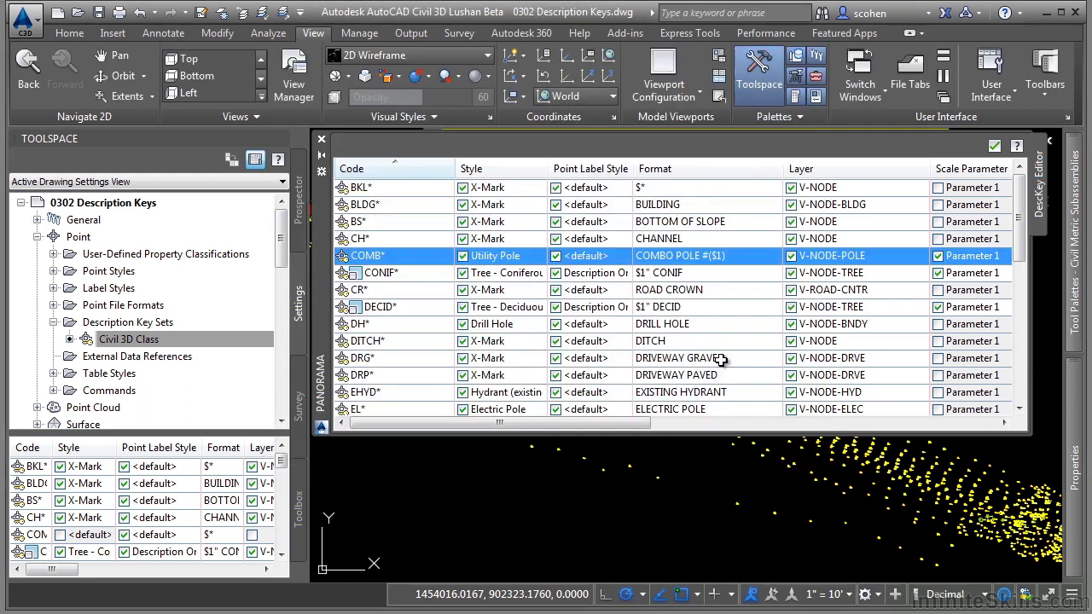
Turn off the scale parameter for the COMB* key, check the scale and rotation settings, and collapse the description key editor
{"action": "left_click_drag", "start_coordinate": [608, 427], "coordinate": [720, 425]}
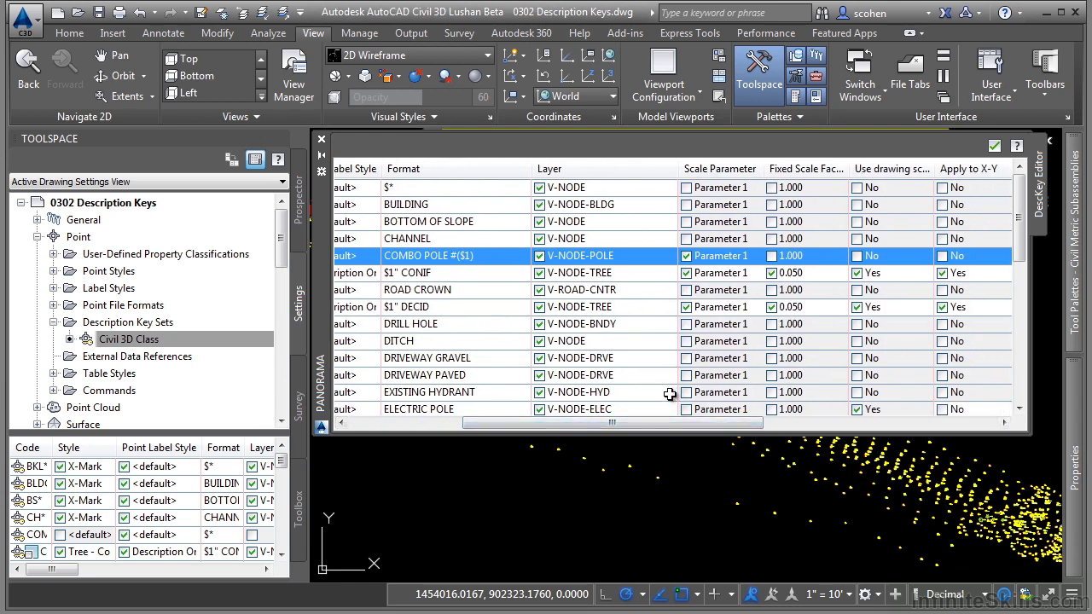
{"action": "left_click_drag", "start_coordinate": [648, 425], "coordinate": [714, 425]}
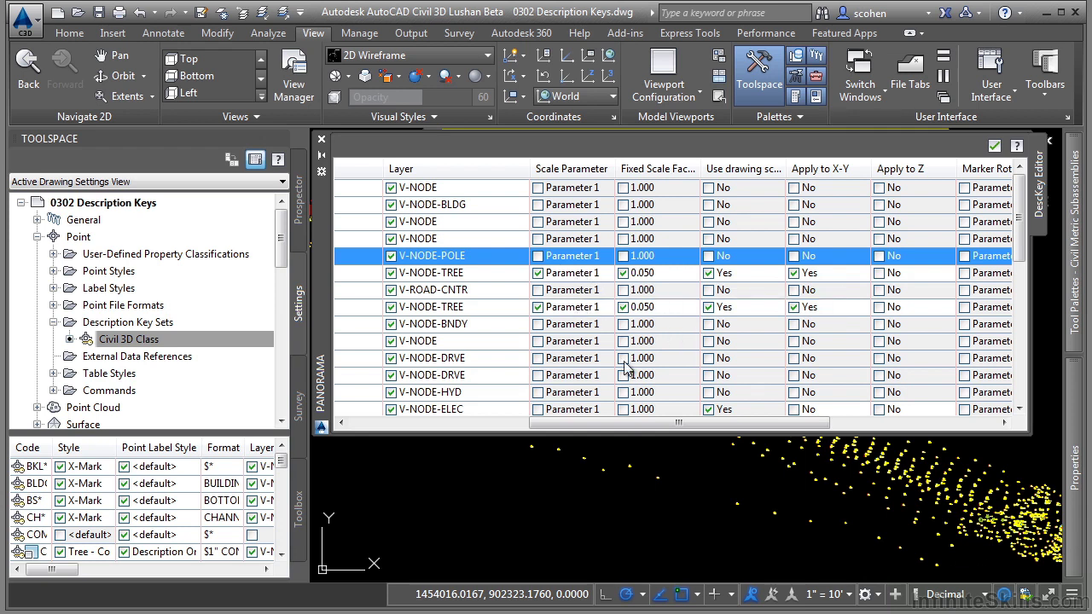
{"action": "left_click_drag", "start_coordinate": [593, 426], "coordinate": [704, 427]}
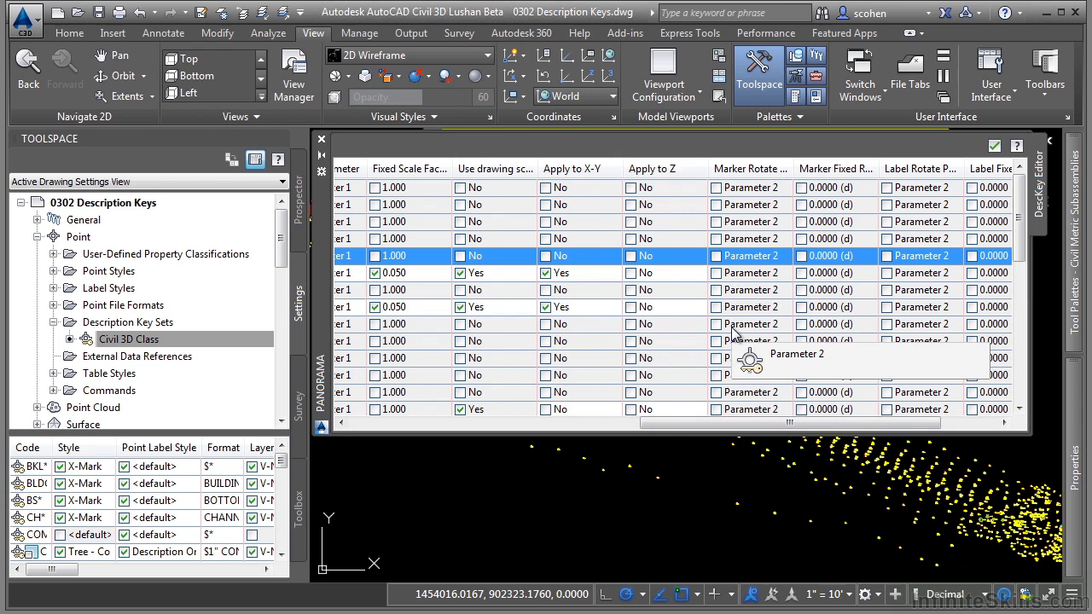
{"action": "left_click", "coordinate": [323, 160]}
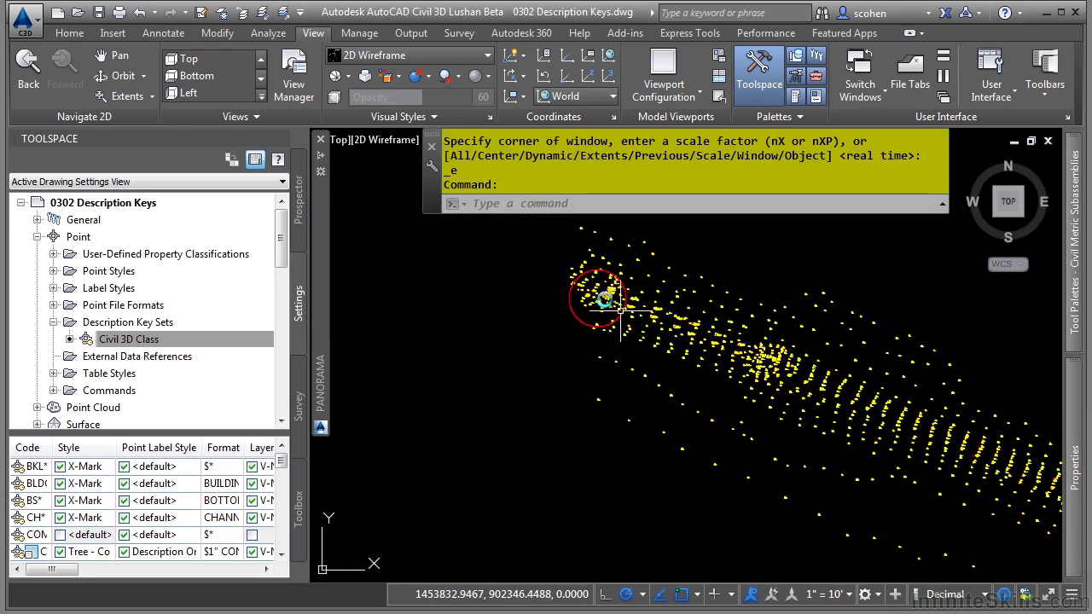
Apply the description keys to the _All Points point group, with the COMB 584 point in view
{"action": "scroll", "coordinate": [612, 294], "scroll_direction": "up", "scroll_amount": 5}
{"action": "scroll", "coordinate": [612, 294], "scroll_direction": "up", "scroll_amount": 6}
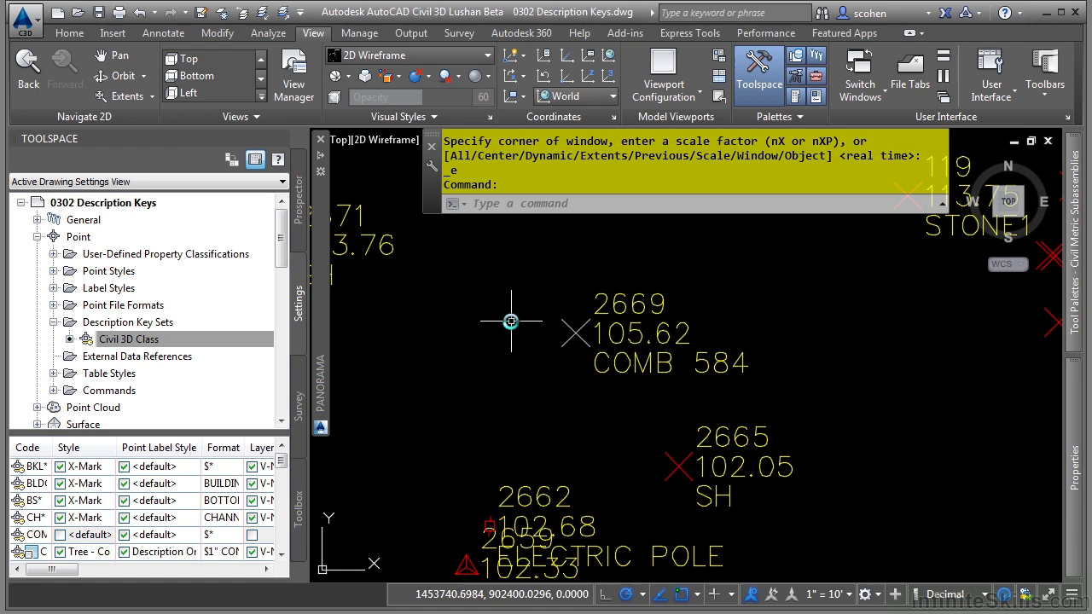
{"action": "left_click", "coordinate": [289, 218]}
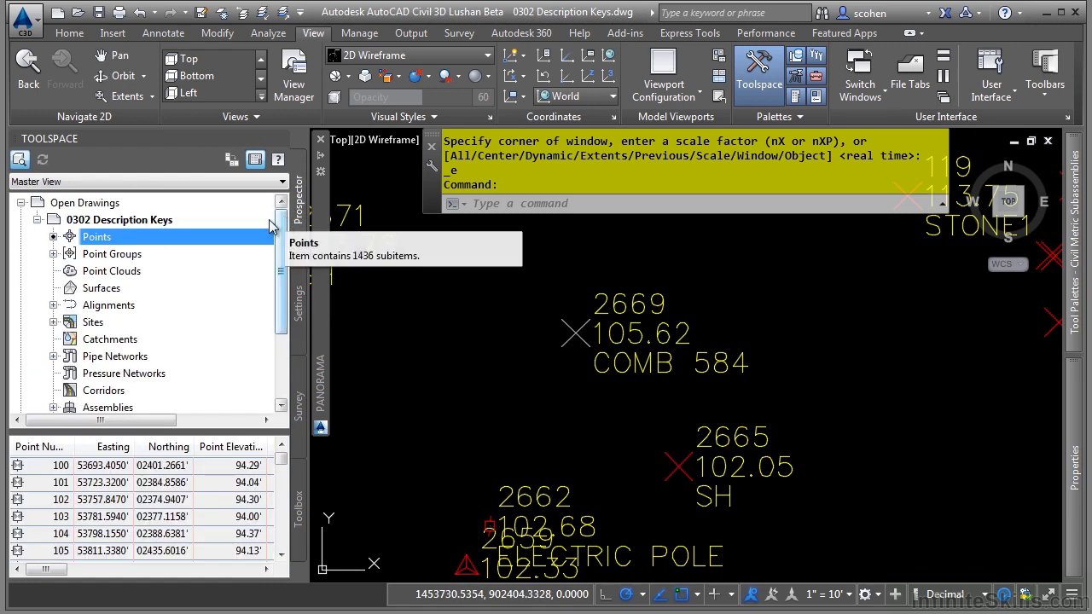
{"action": "left_click", "coordinate": [52, 254]}
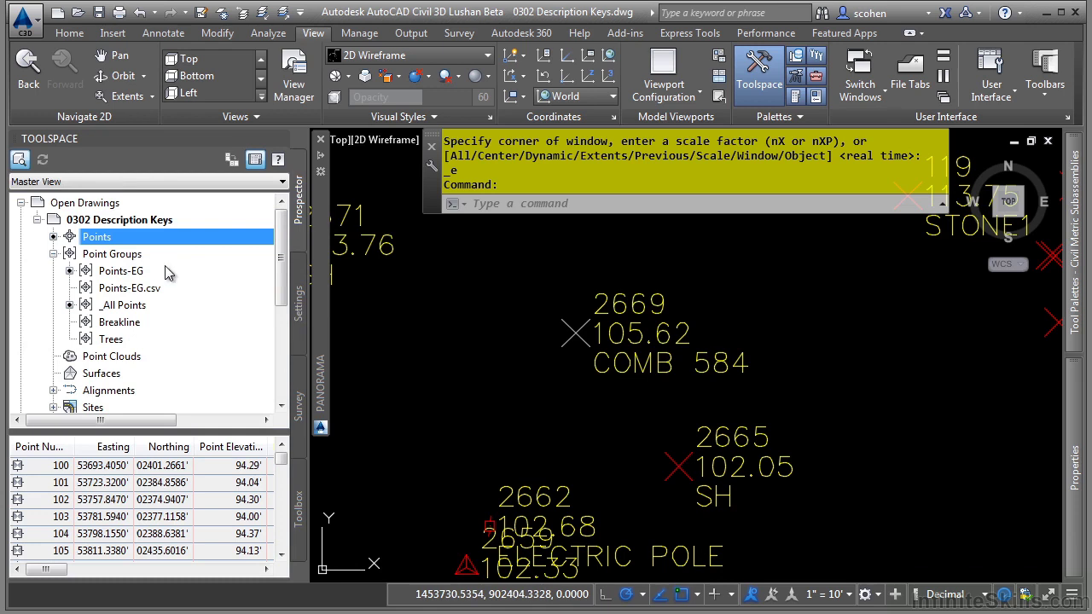
{"action": "mouse_move", "coordinate": [136, 315]}
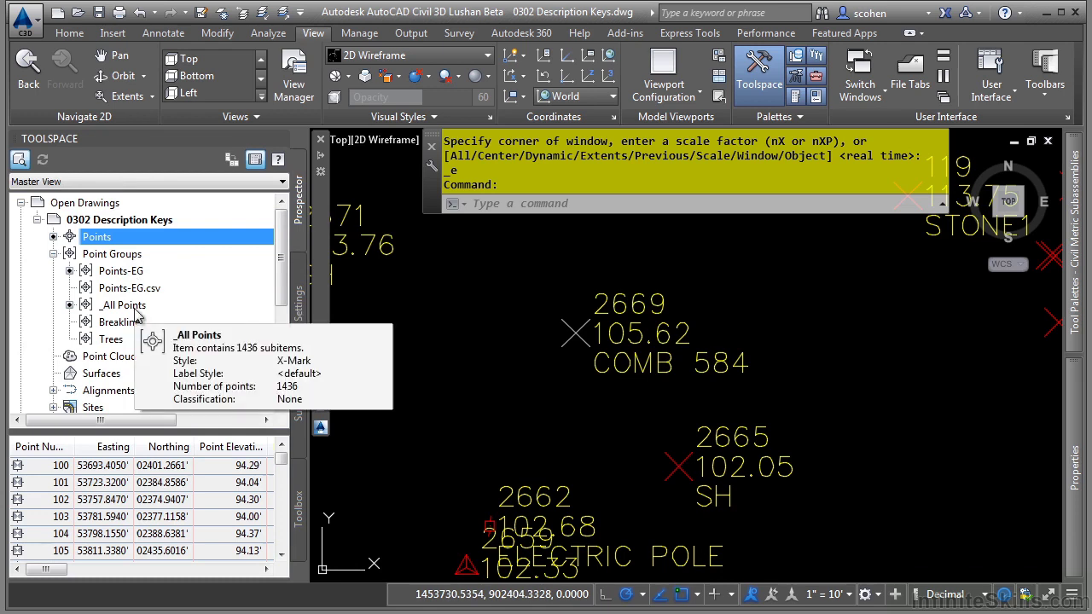
{"action": "right_click", "coordinate": [136, 315]}
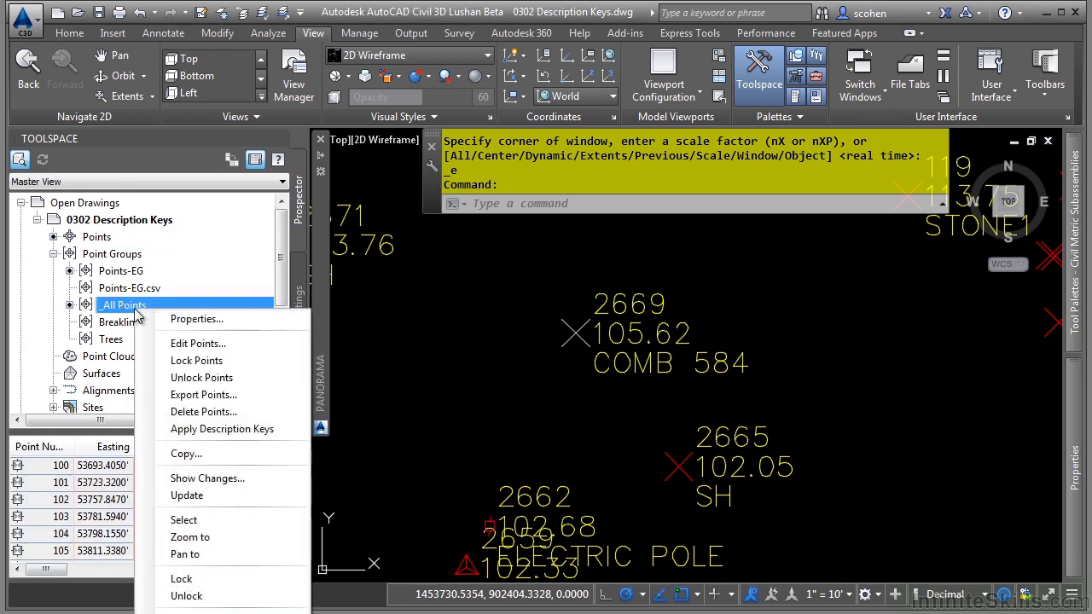
{"action": "left_click", "coordinate": [238, 431]}
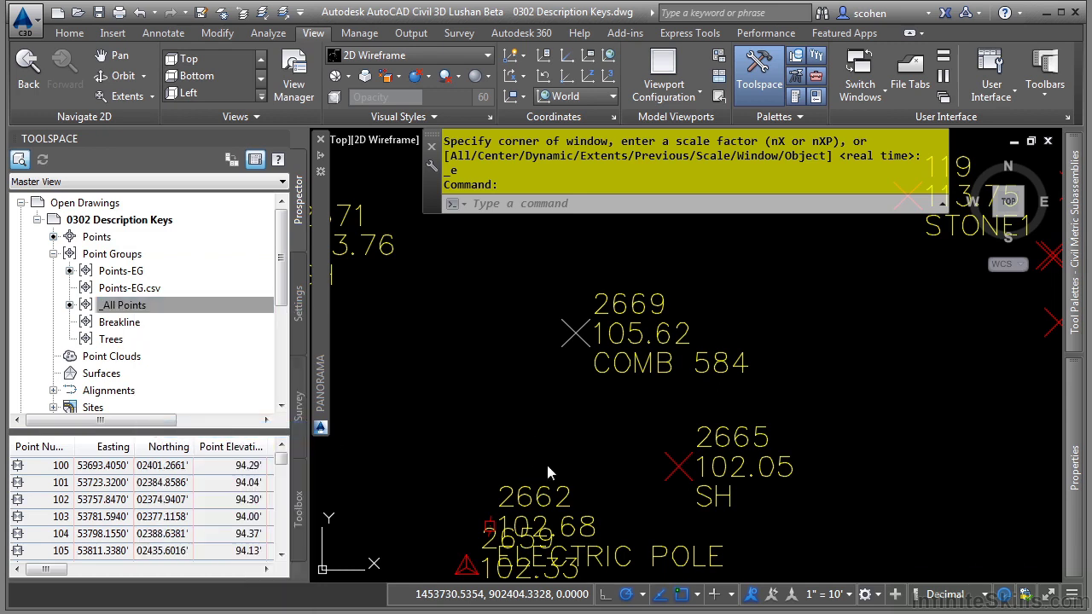
{"action": "left_click", "coordinate": [532, 373]}
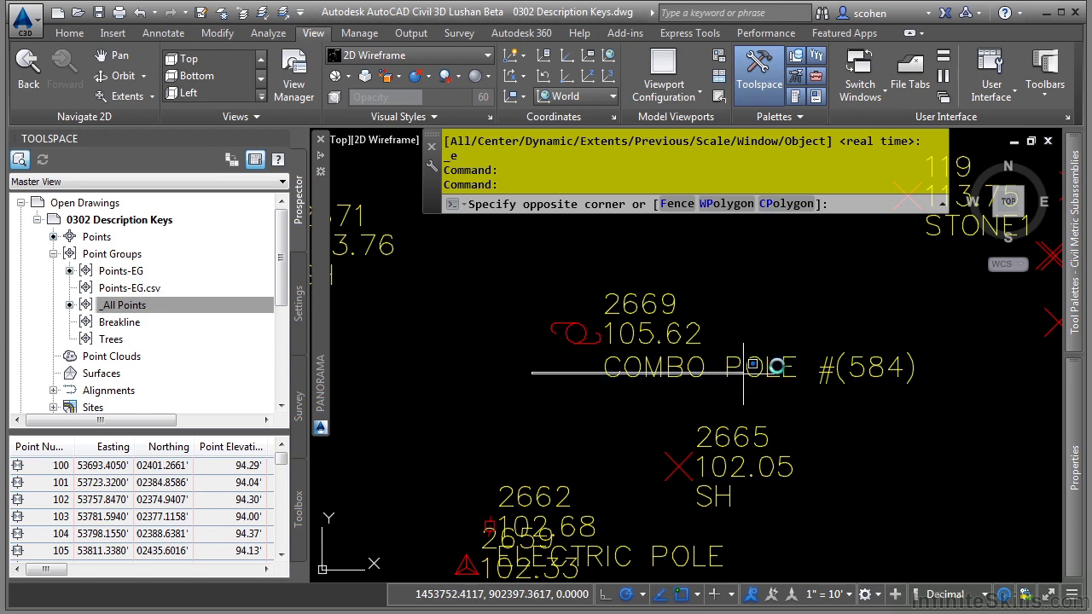
{"action": "key", "text": "Escape"}
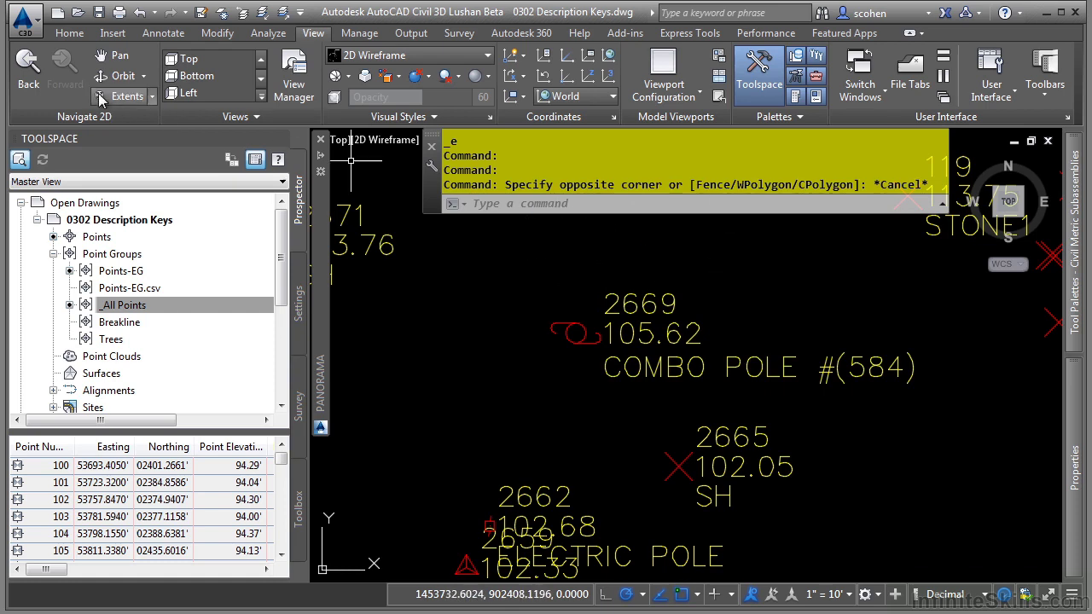
Freeze the layers of the SH, combo pole and electric pole points: V-NODE, V-NODE-POLE and V-NODE-ELEC
{"action": "left_click", "coordinate": [69, 32]}
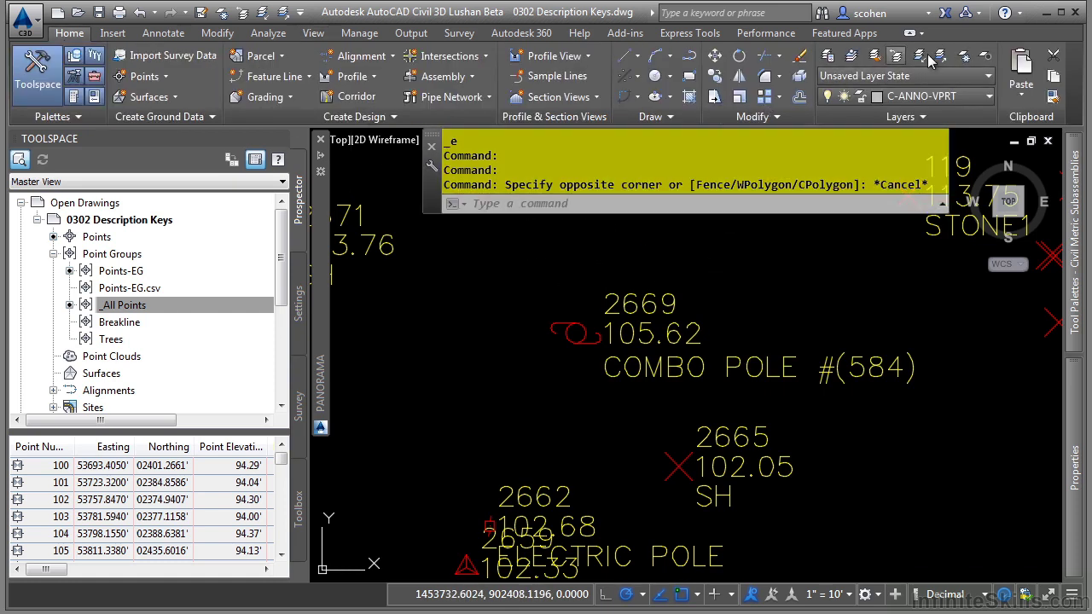
{"action": "left_click", "coordinate": [964, 55]}
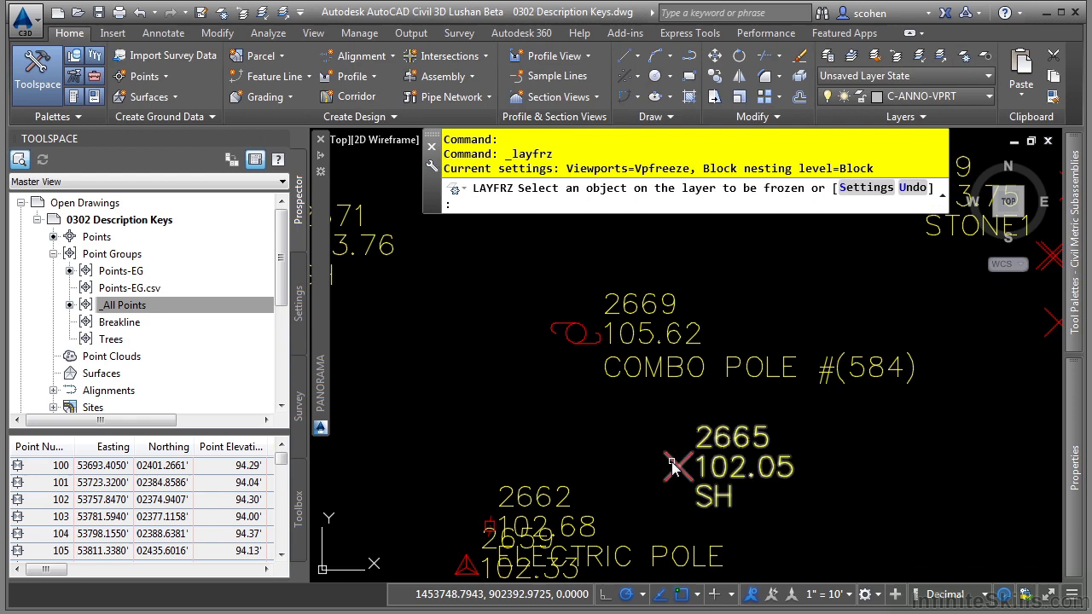
{"action": "left_click", "coordinate": [673, 456]}
{"action": "left_click", "coordinate": [628, 368]}
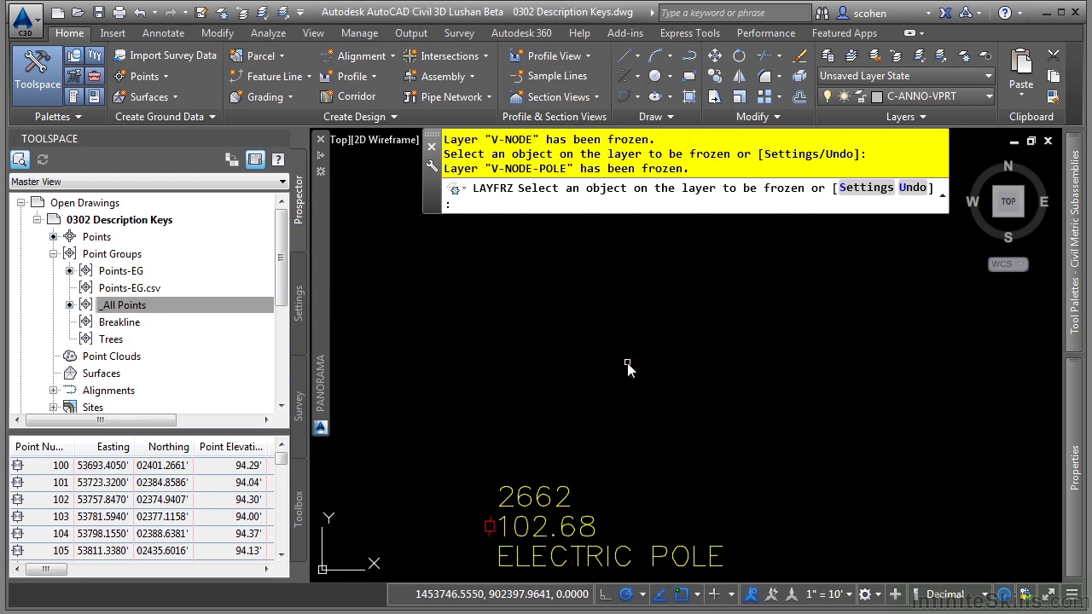
{"action": "left_click", "coordinate": [566, 486]}
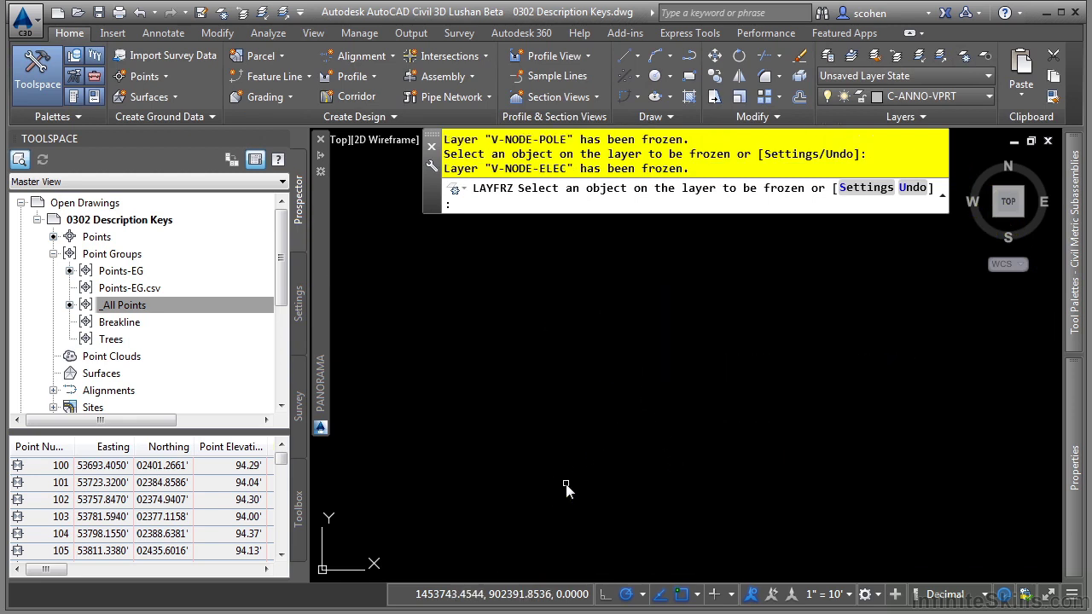